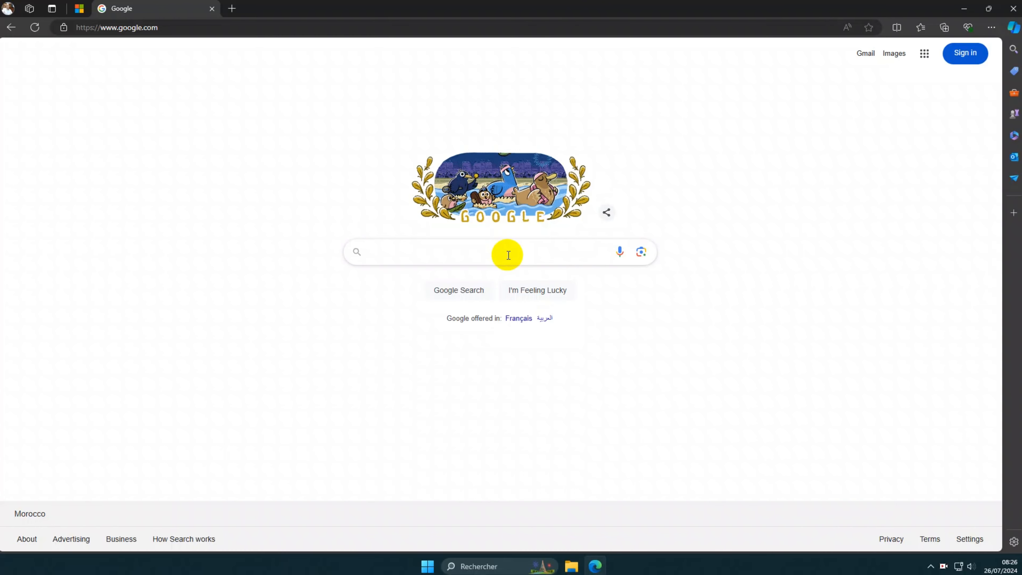
Step: Search Google for 'obs' and open the official OBS Studio website result
text(d)
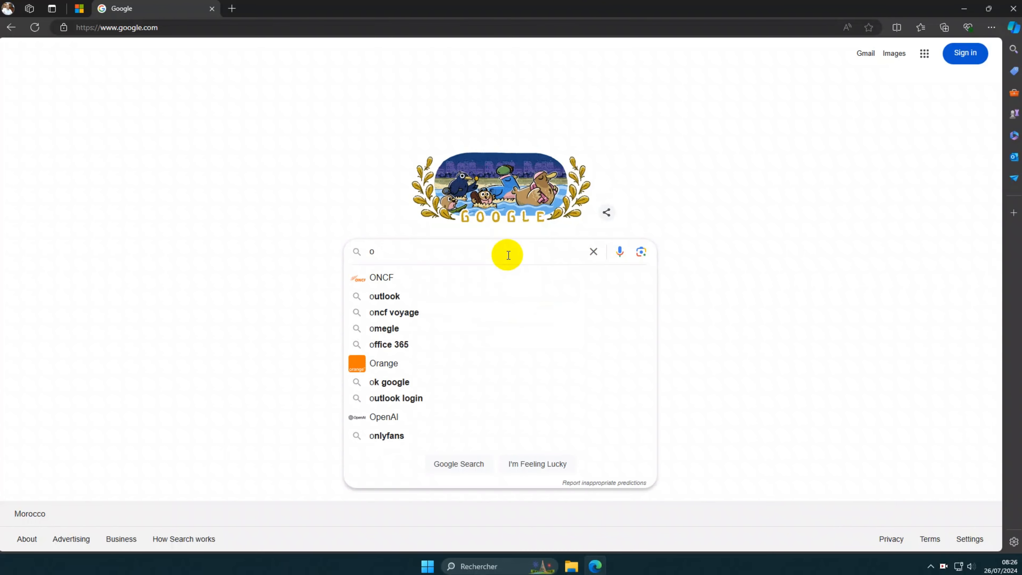
text(bs)
key(Return)
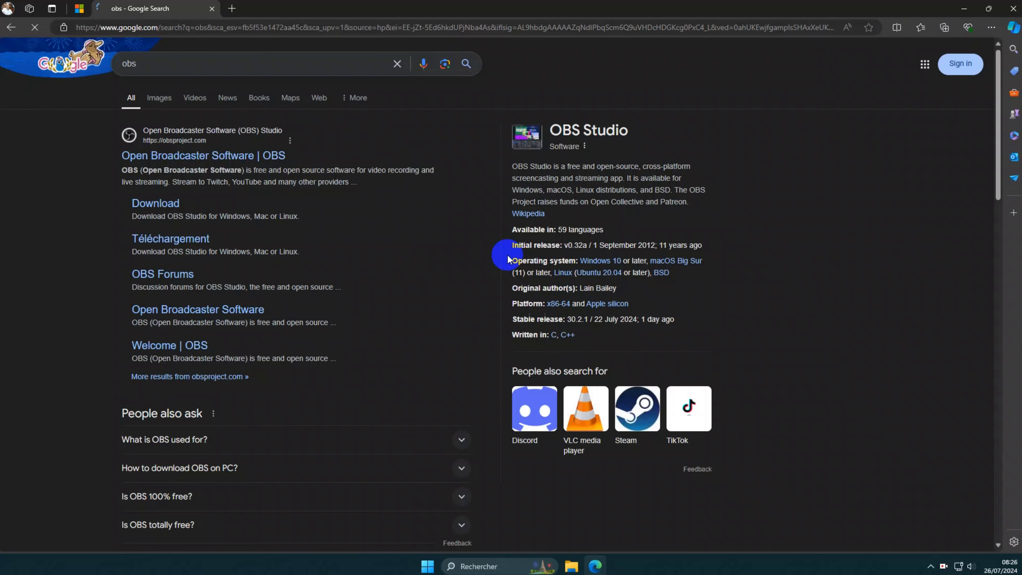
click(126, 150)
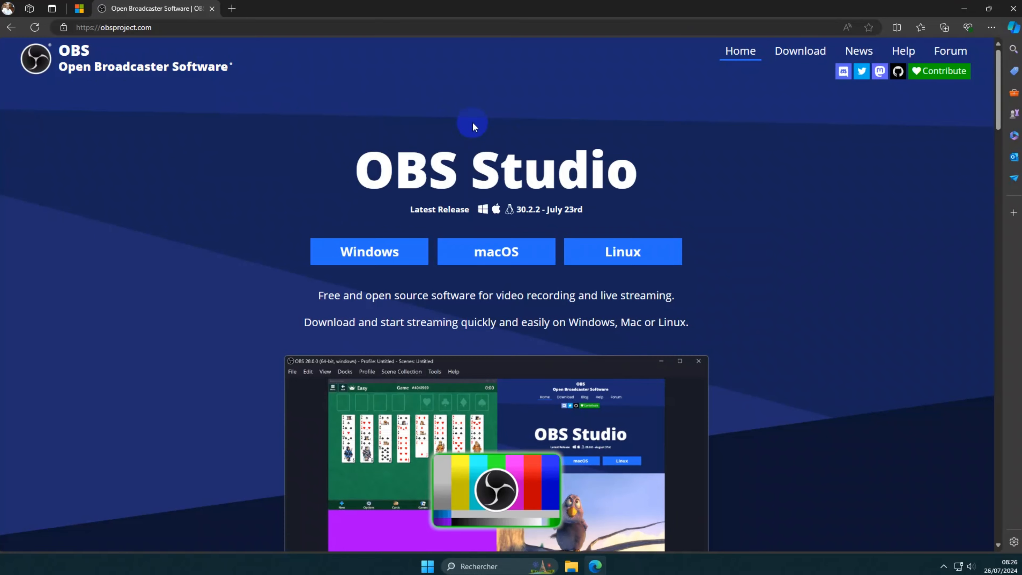
Step: Scroll through the obsproject.com home page and return to its top
scroll(814, 310, down, 6)
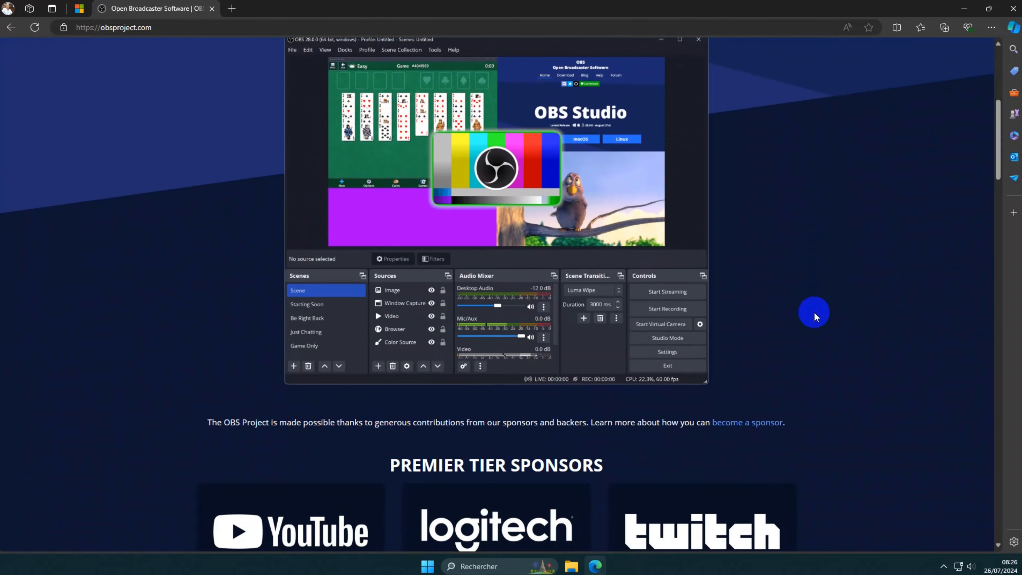
scroll(815, 315, down, 5)
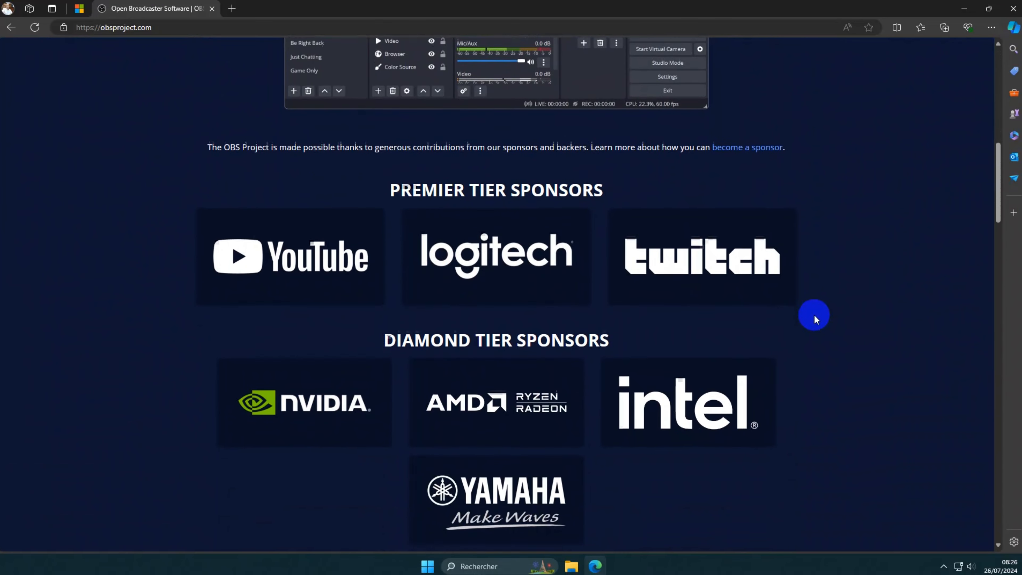
scroll(814, 316, down, 3)
scroll(790, 313, up, 2)
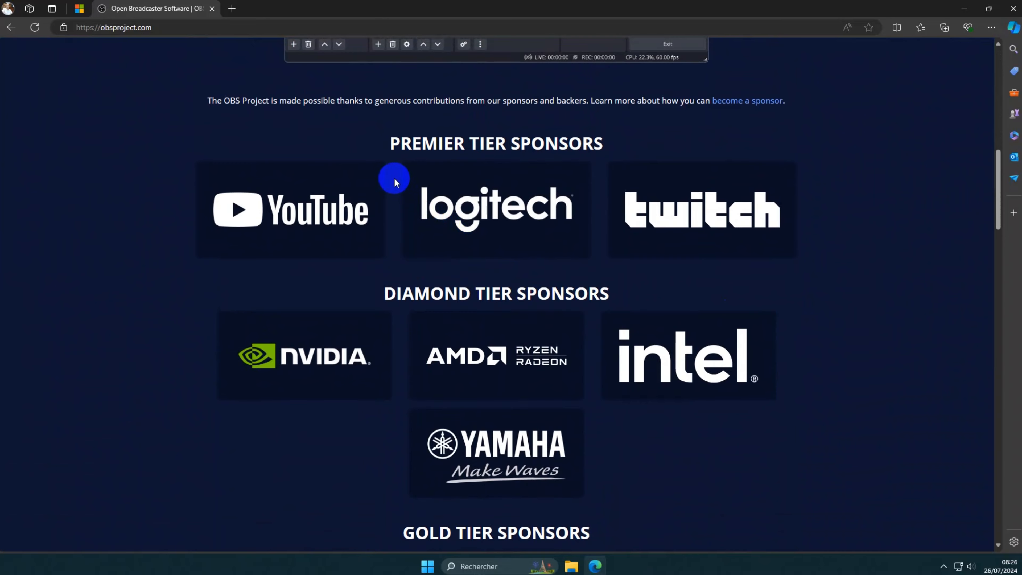
scroll(777, 242, down, 1)
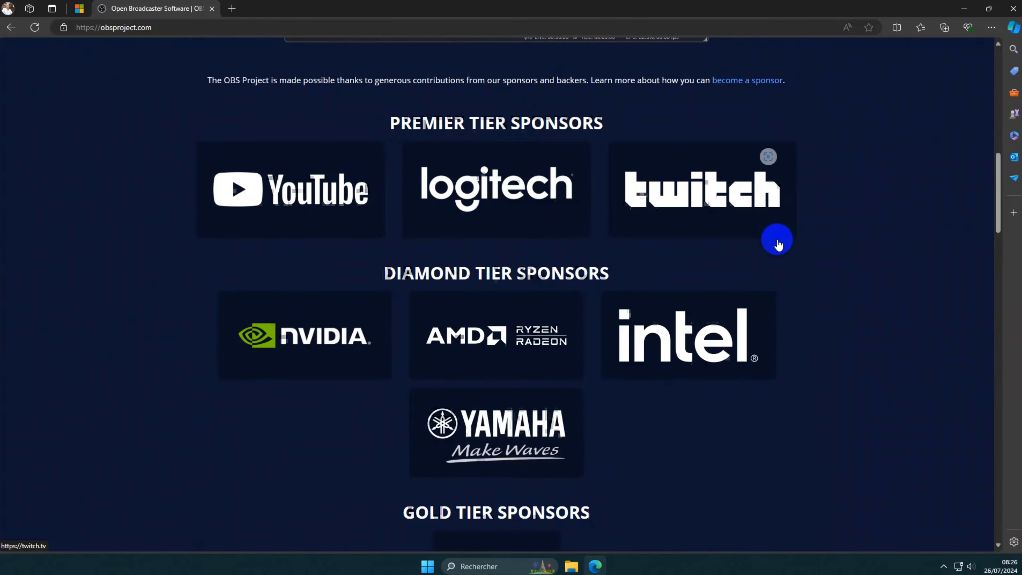
scroll(778, 244, down, 10)
scroll(776, 242, up, 8)
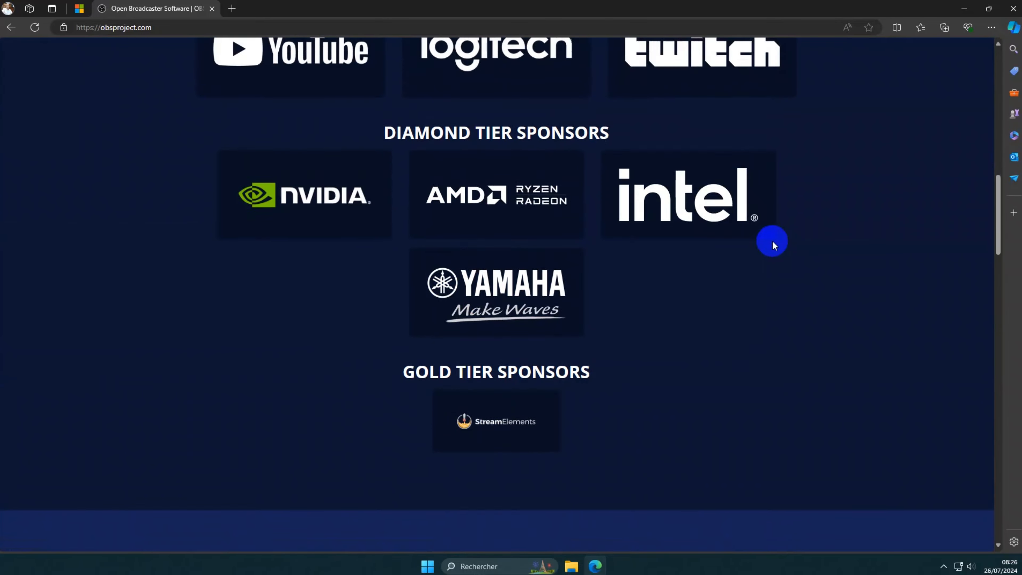
scroll(764, 243, up, 10)
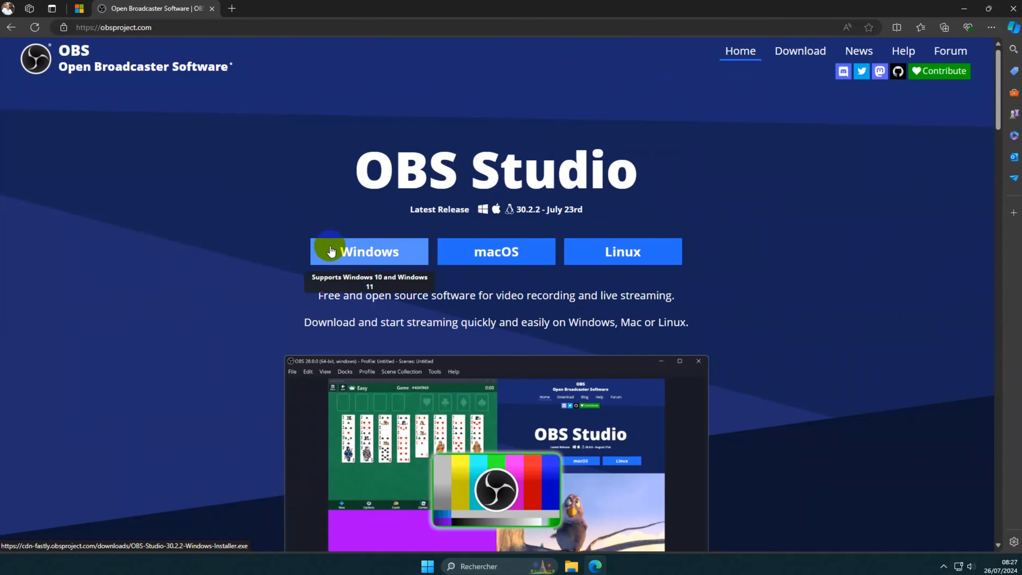
Step: Start the OBS Studio Windows installer download, cancel it, and minimize Edge
click(357, 251)
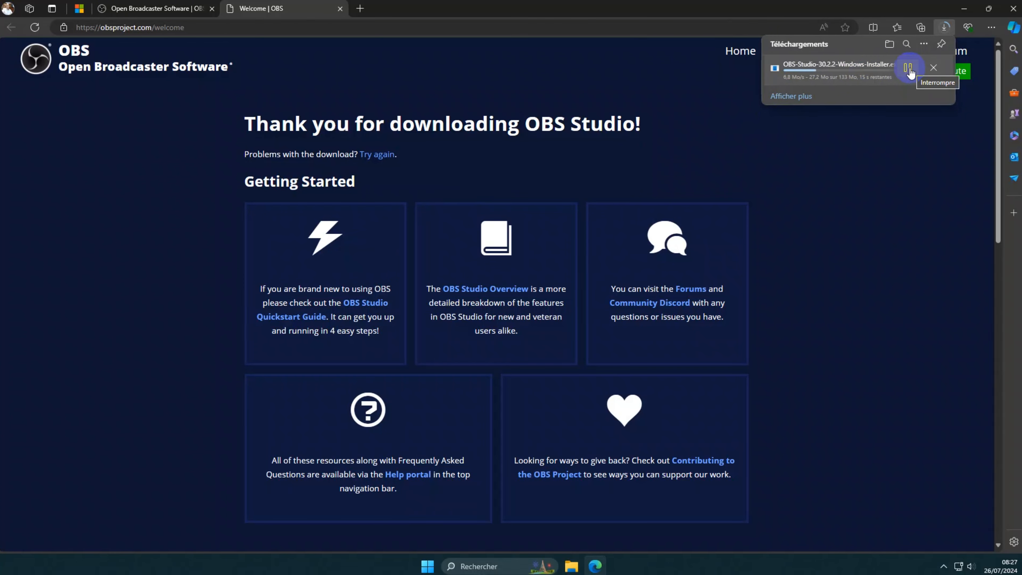
click(933, 74)
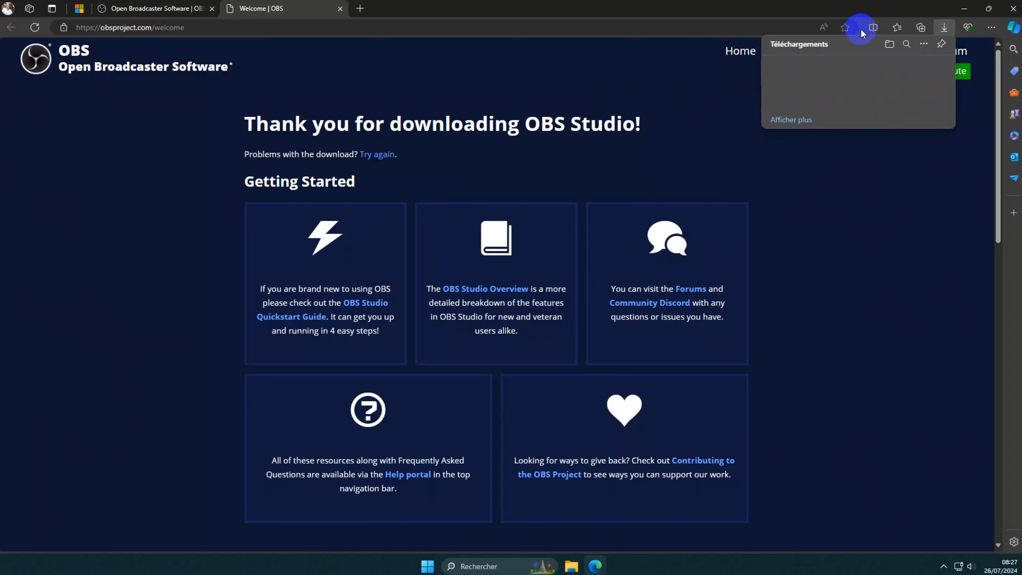
click(966, 9)
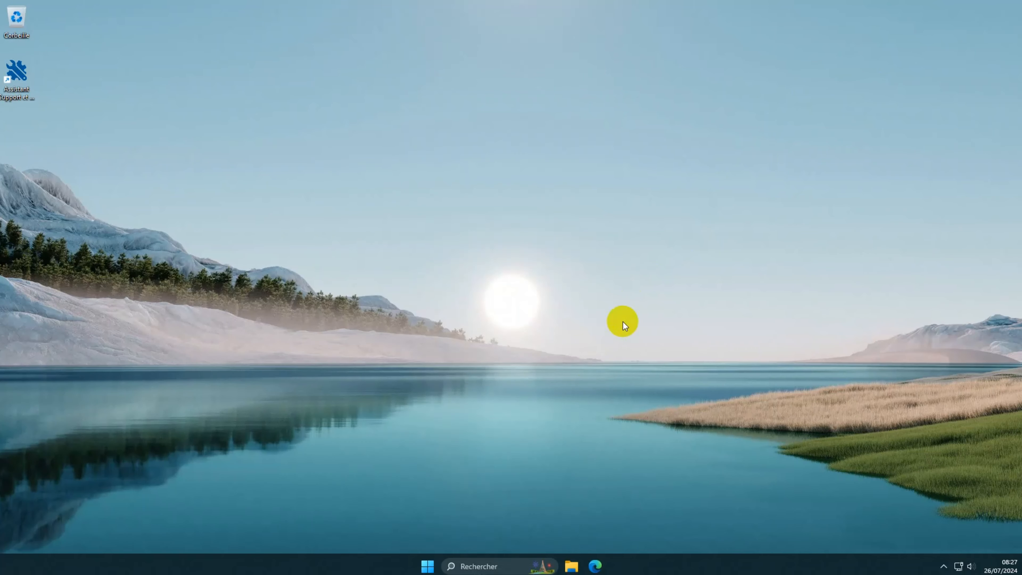
Step: Launch OBS Studio (64bit) from the Start menu recommendations
click(427, 565)
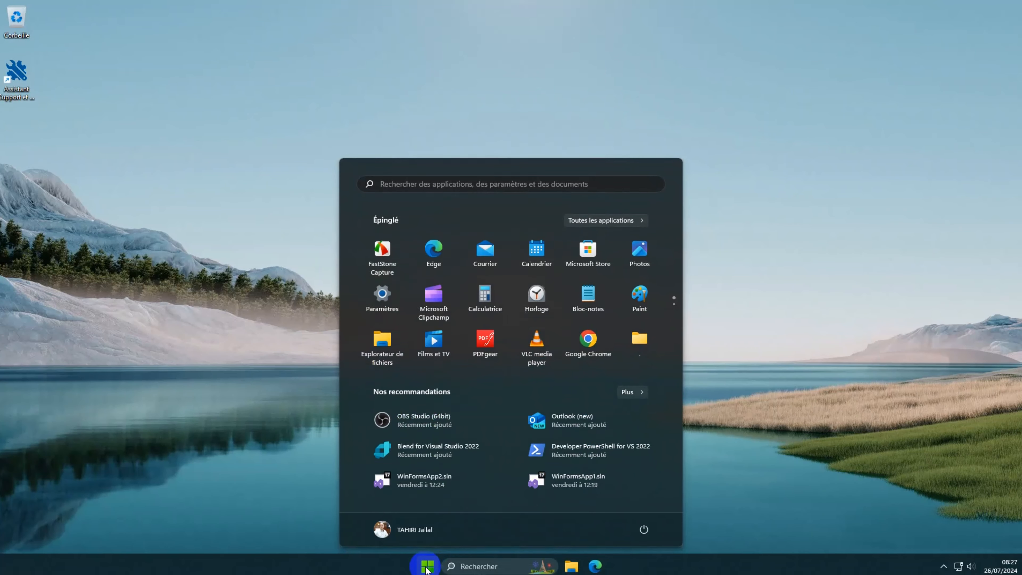
click(416, 419)
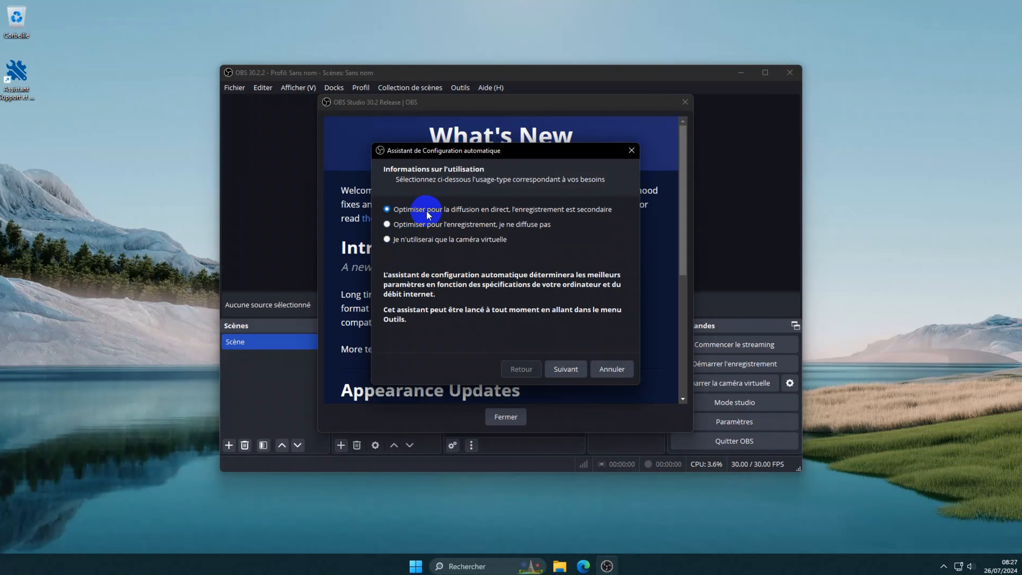
Step: Choose 'Optimiser pour l'enregistrement', base resolution Écran 1 (1920x1080), and '60 ou 30, mais préférer 60' FPS
click(386, 225)
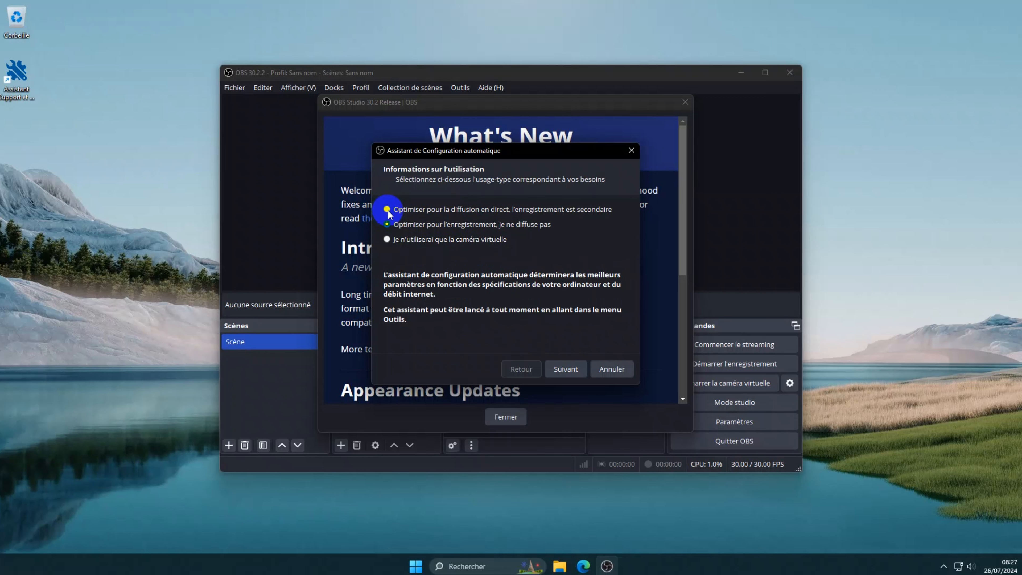
click(572, 370)
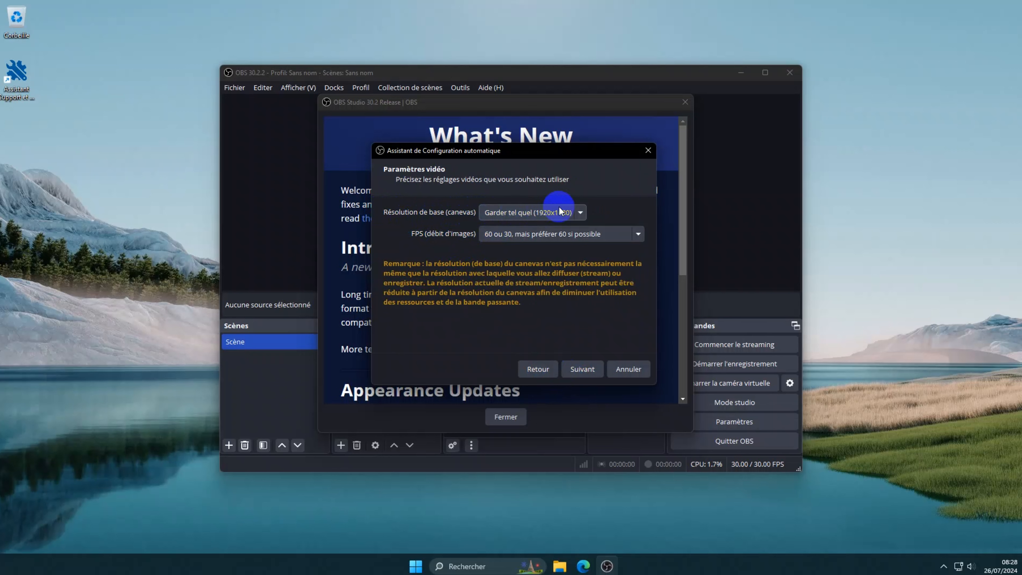
click(580, 212)
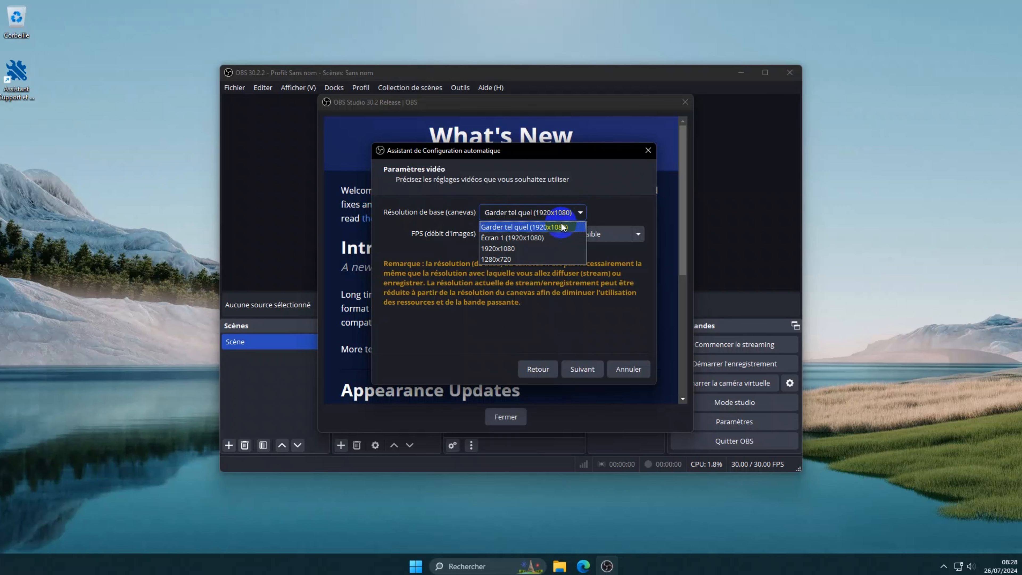
click(499, 237)
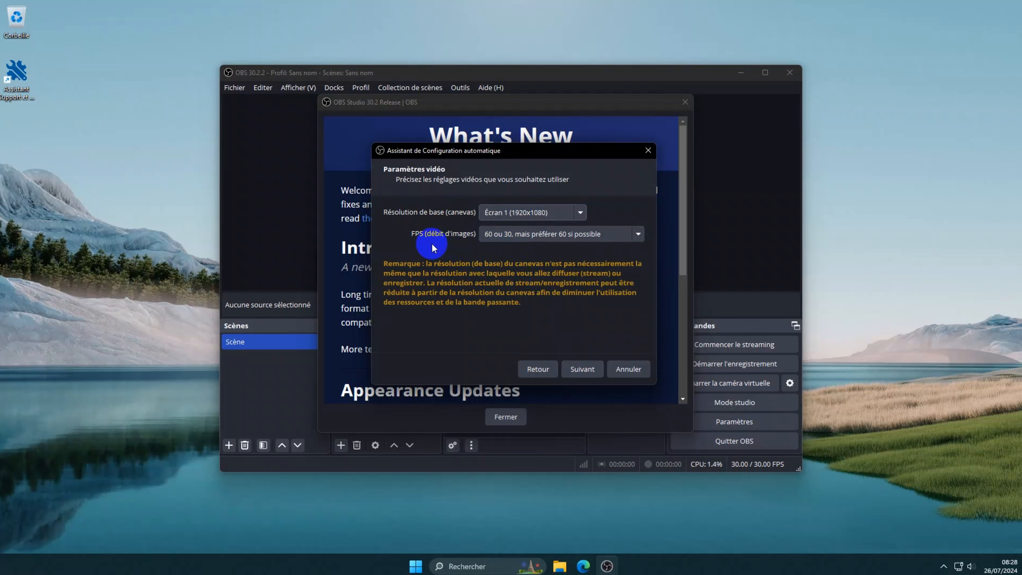
click(518, 236)
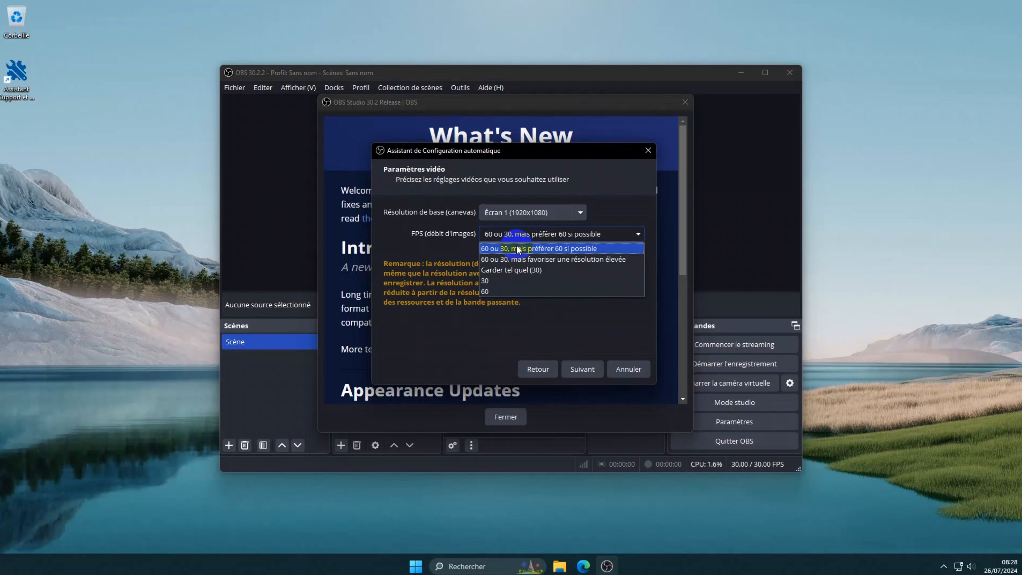
click(501, 249)
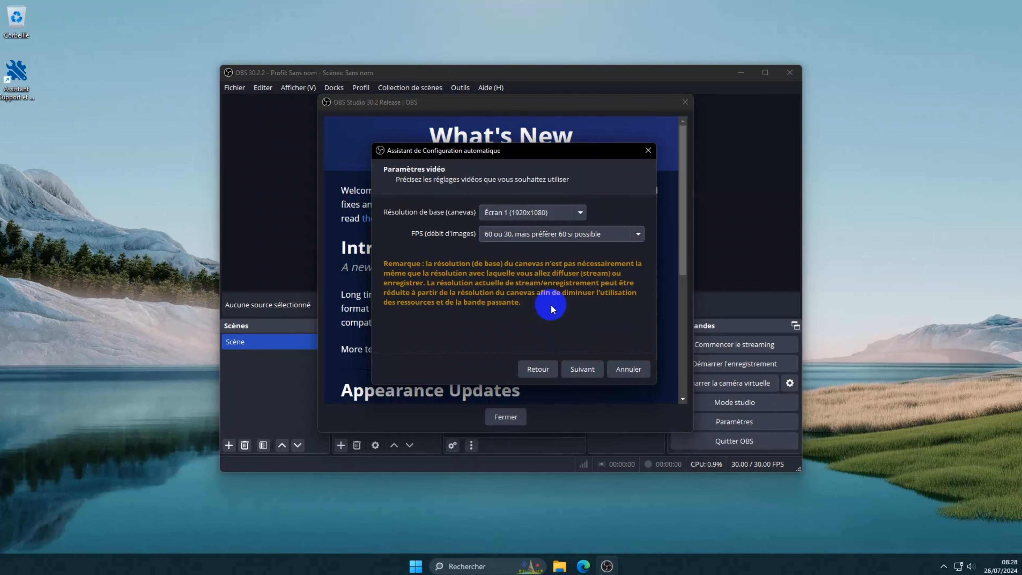
Step: Apply the wizard's recommended 1920x1080, 60 FPS settings and close the What's New notes
click(582, 369)
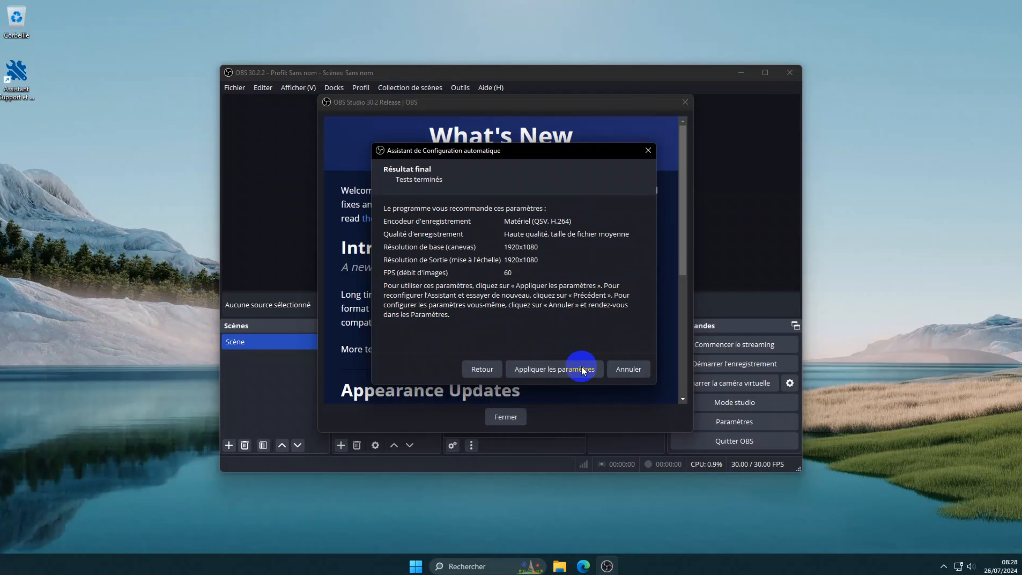
click(551, 366)
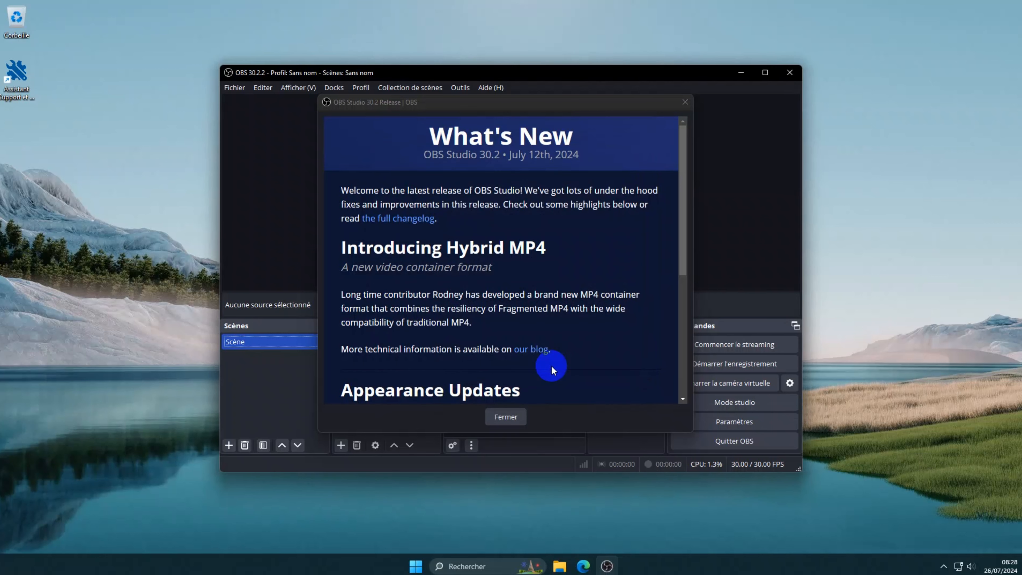
click(507, 415)
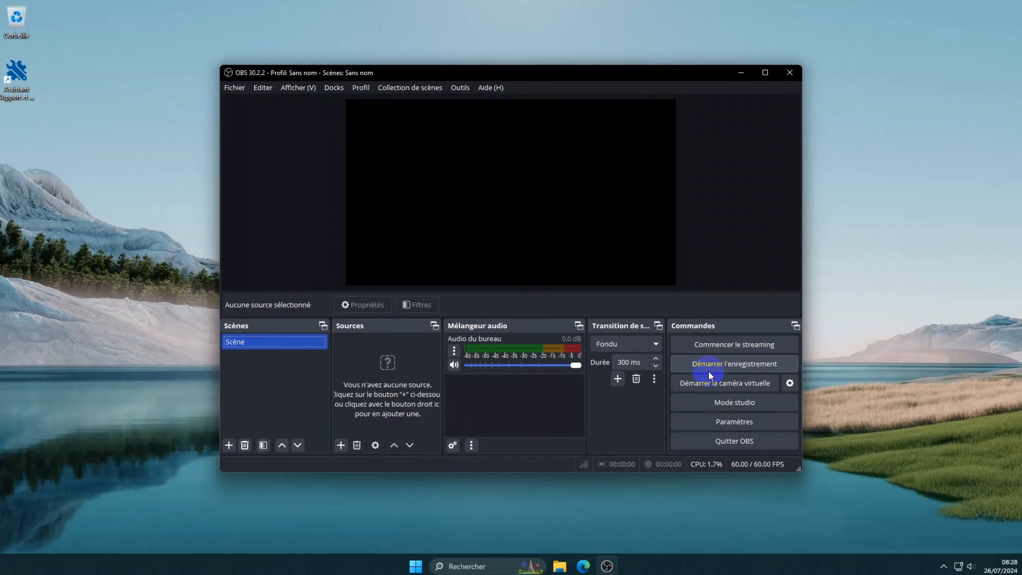
click(719, 363)
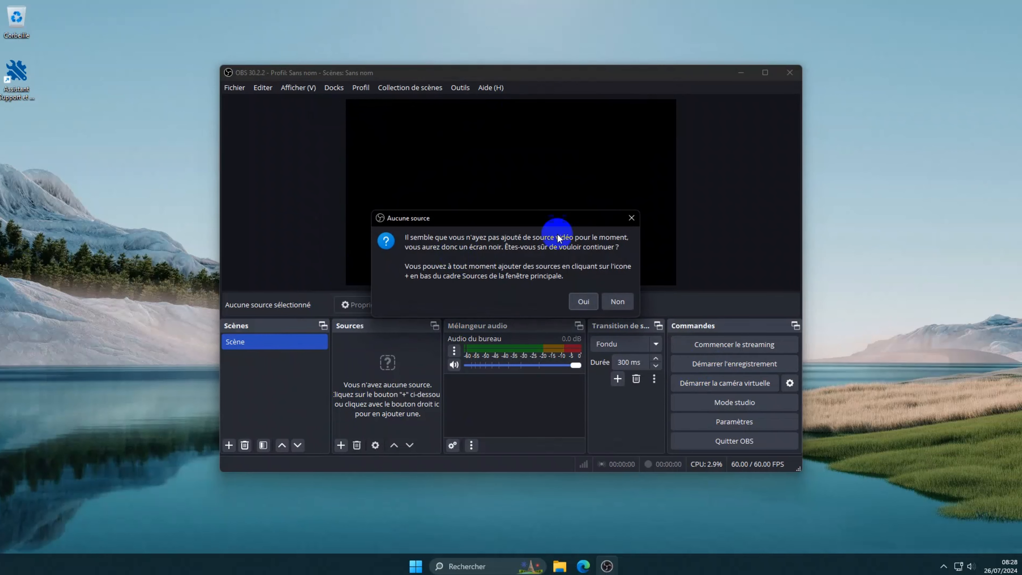
click(633, 219)
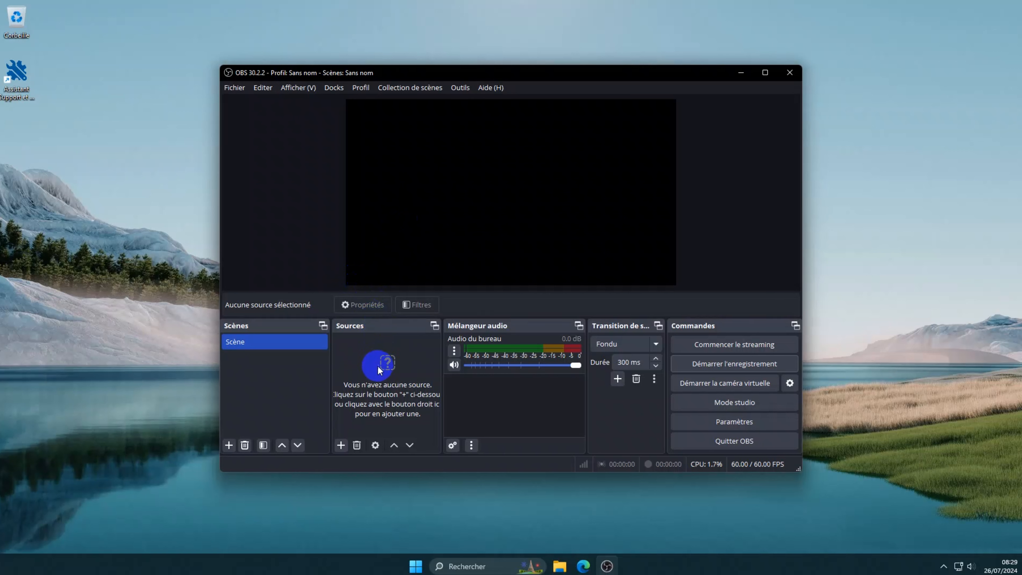
Step: Add a 'Capture d'écran' source using Automatique capture on the main 1920x1080 display
click(341, 445)
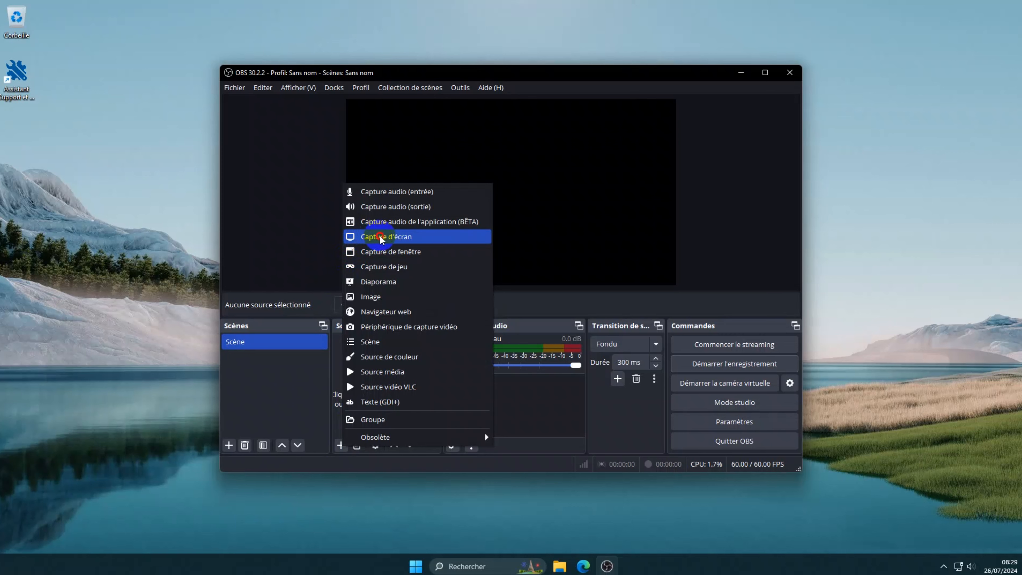
click(361, 239)
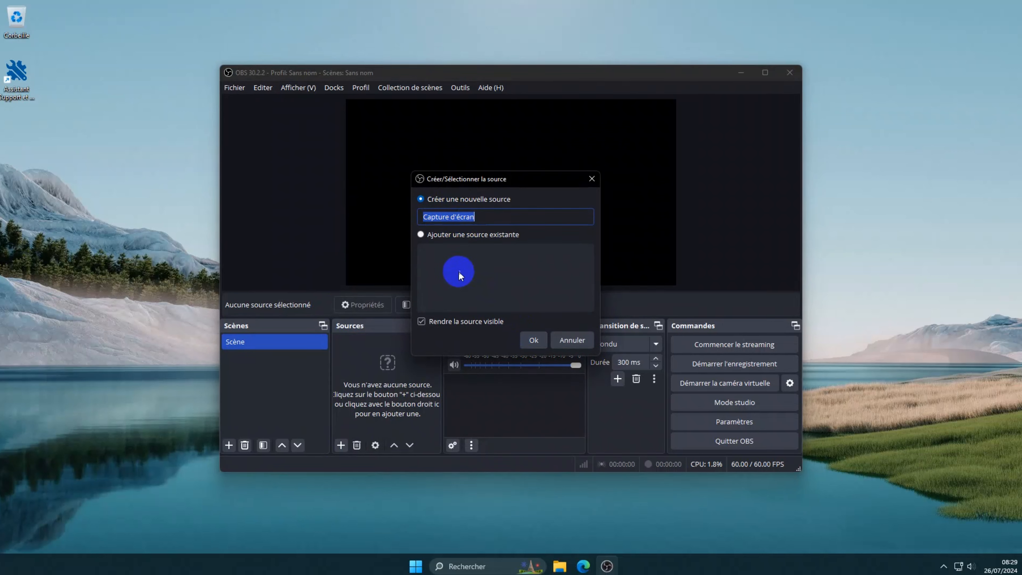
click(534, 340)
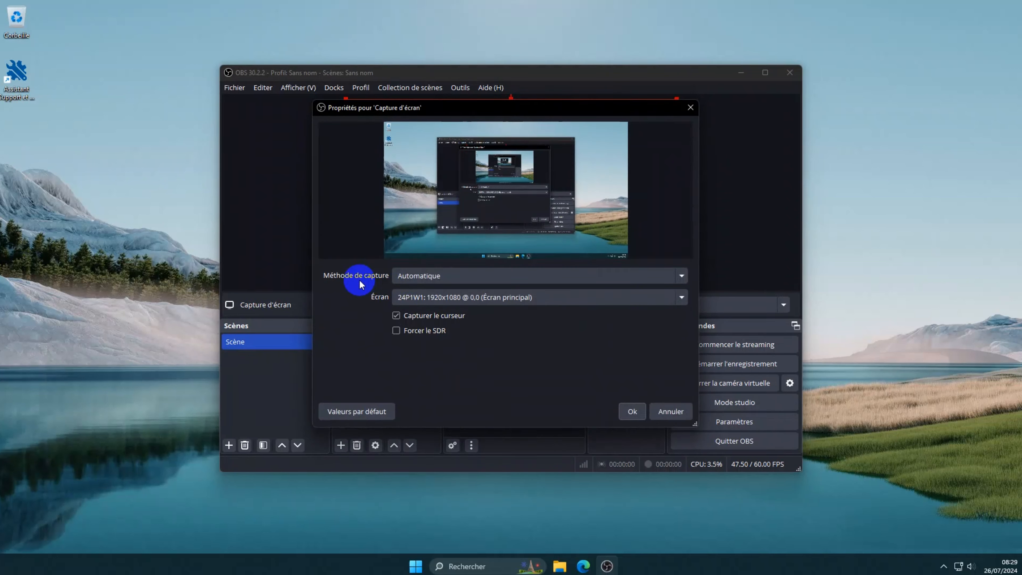
click(448, 276)
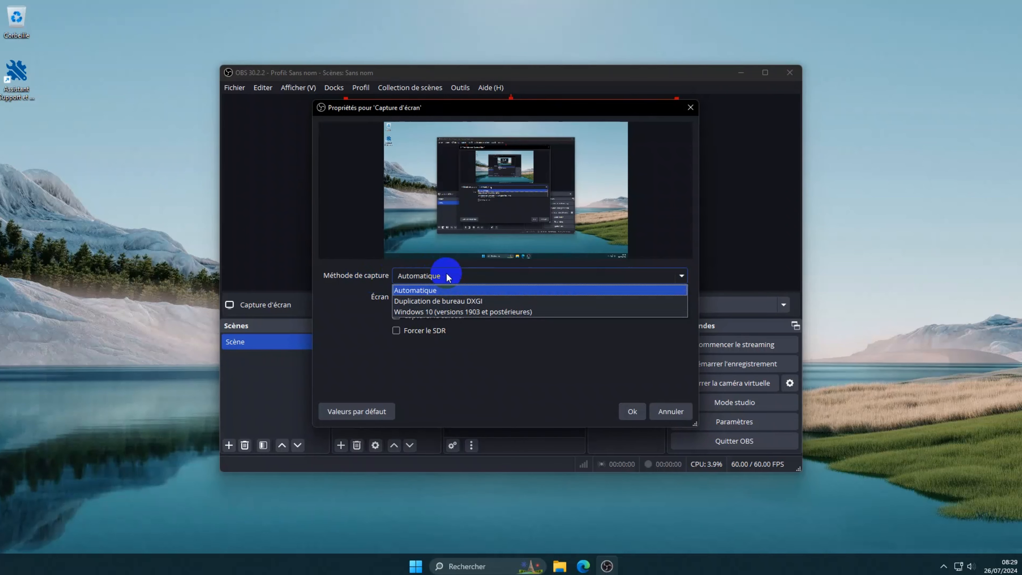
click(448, 276)
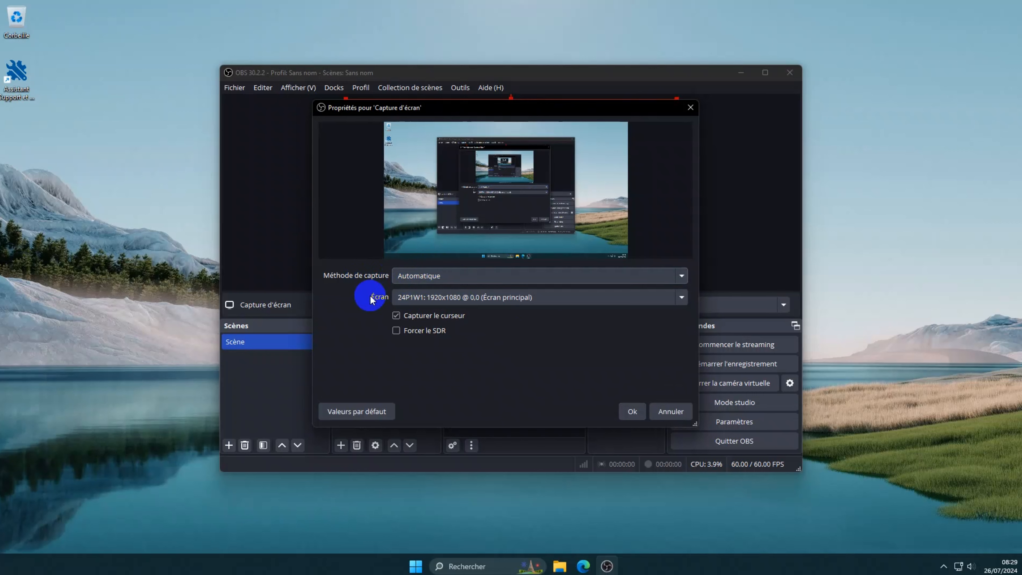
click(474, 297)
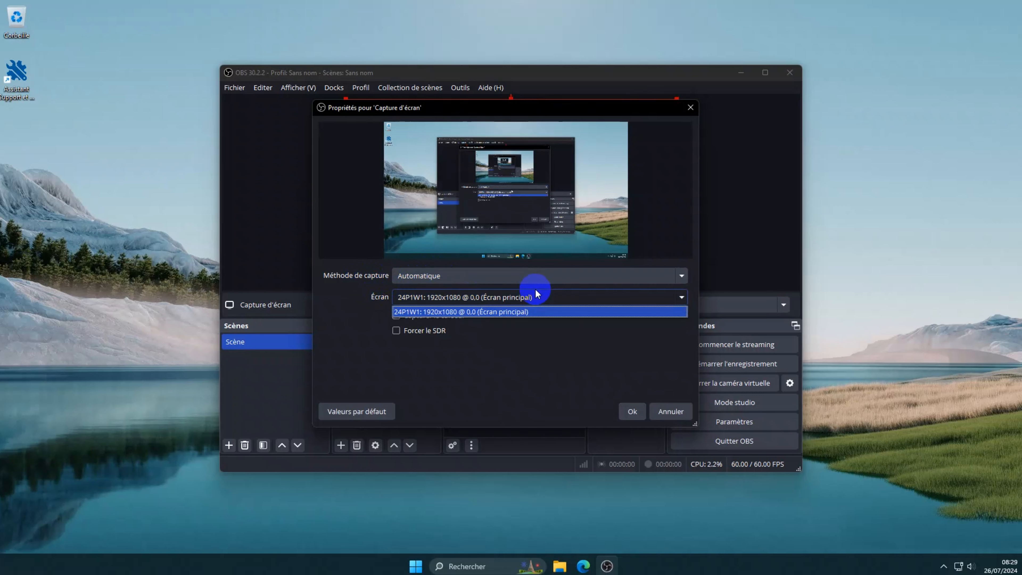
click(534, 295)
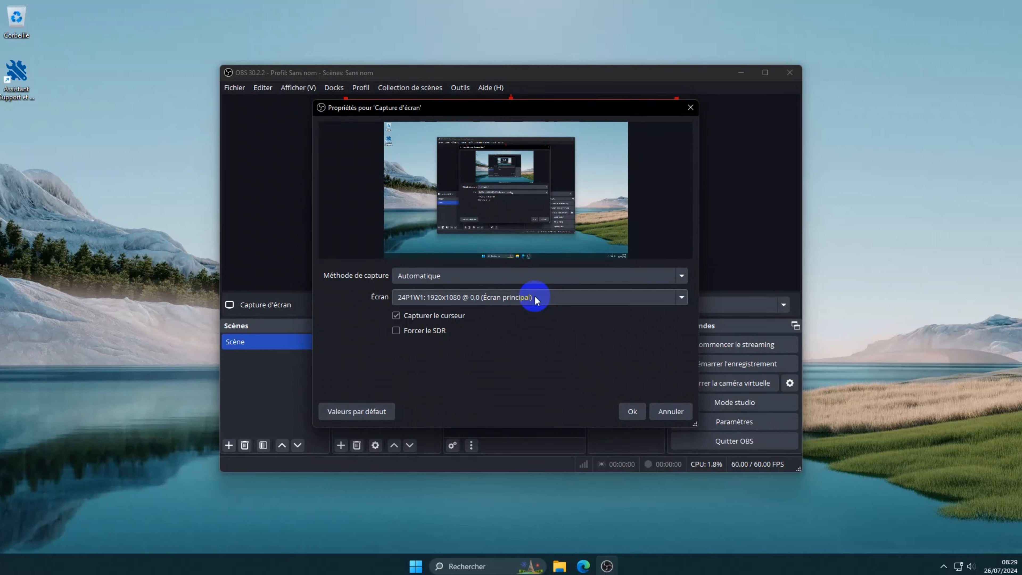
click(626, 412)
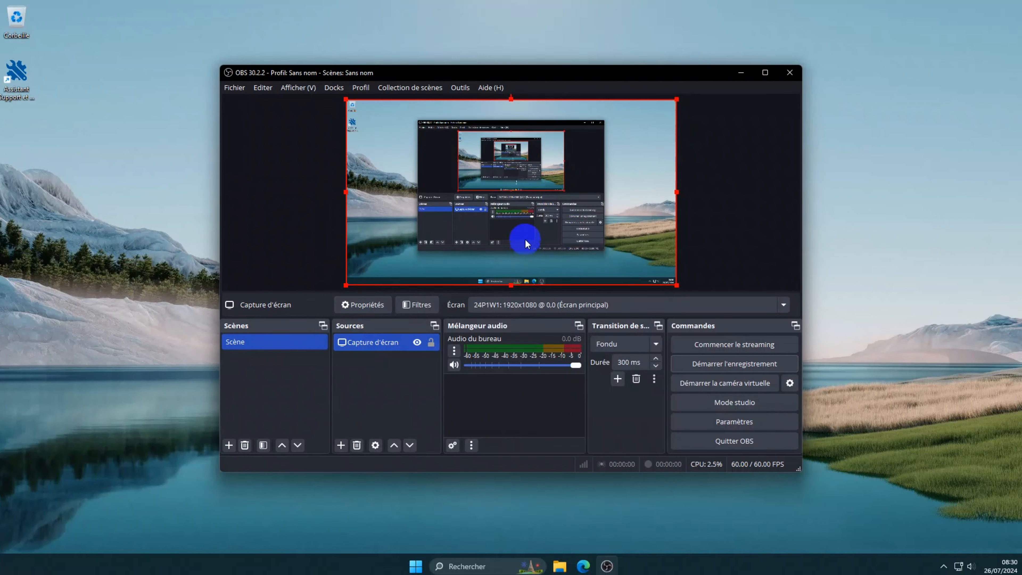
Step: Move OBS right, launch Paint, and place a small blank Paint window at the top left
drag(626, 79, 815, 89)
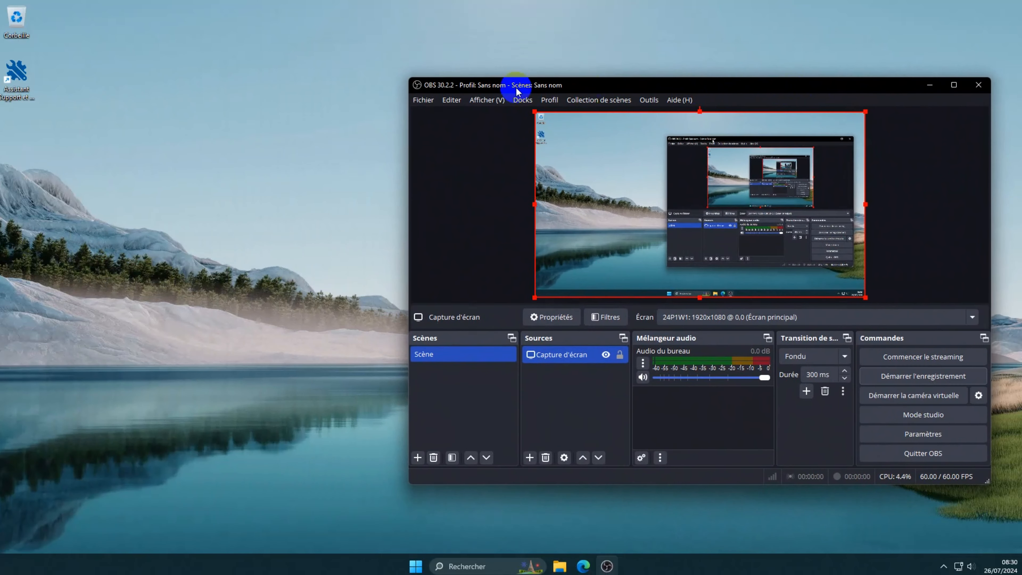
click(416, 566)
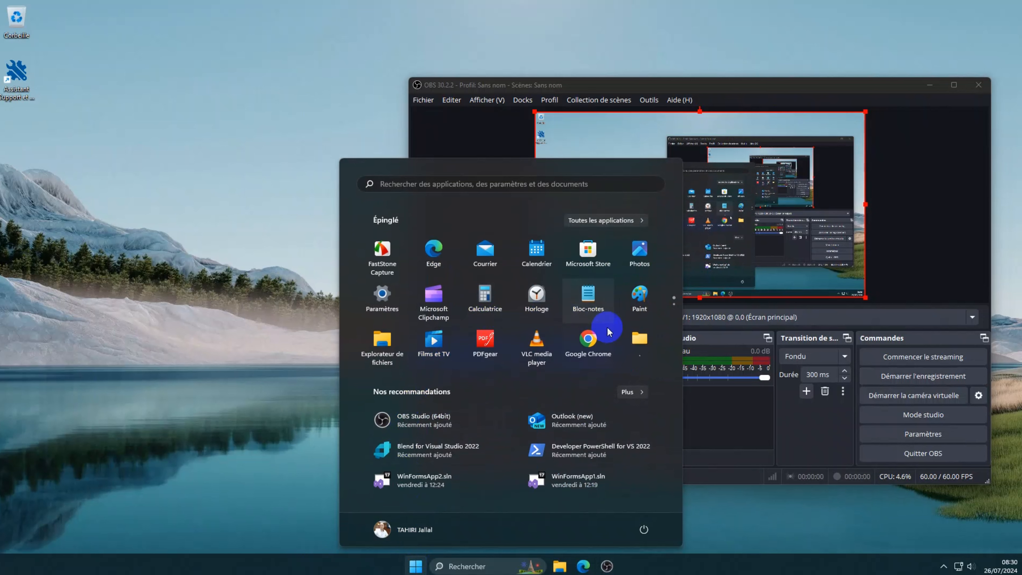
click(640, 297)
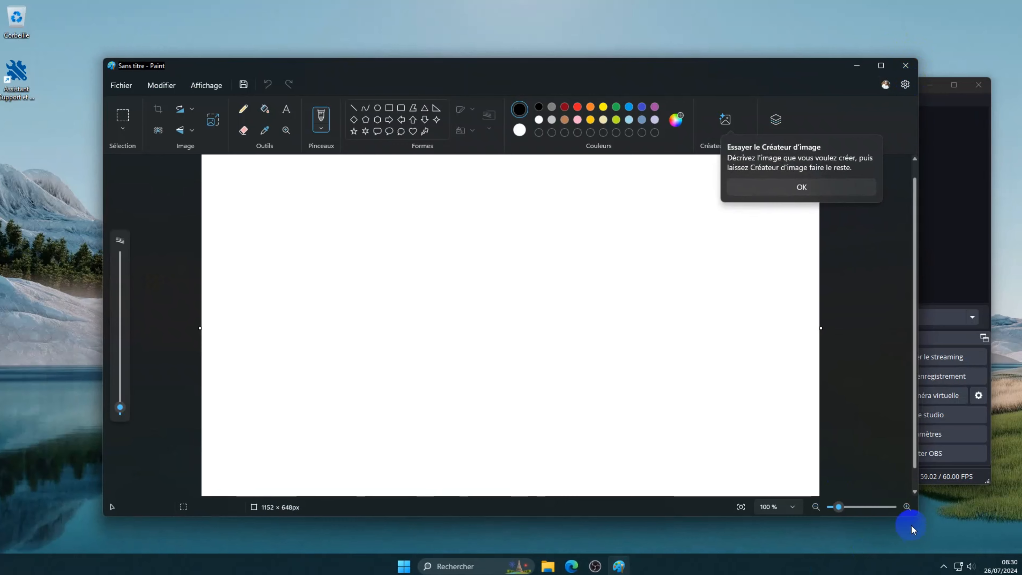
click(774, 429)
drag(916, 515, 487, 398)
drag(332, 70, 260, 63)
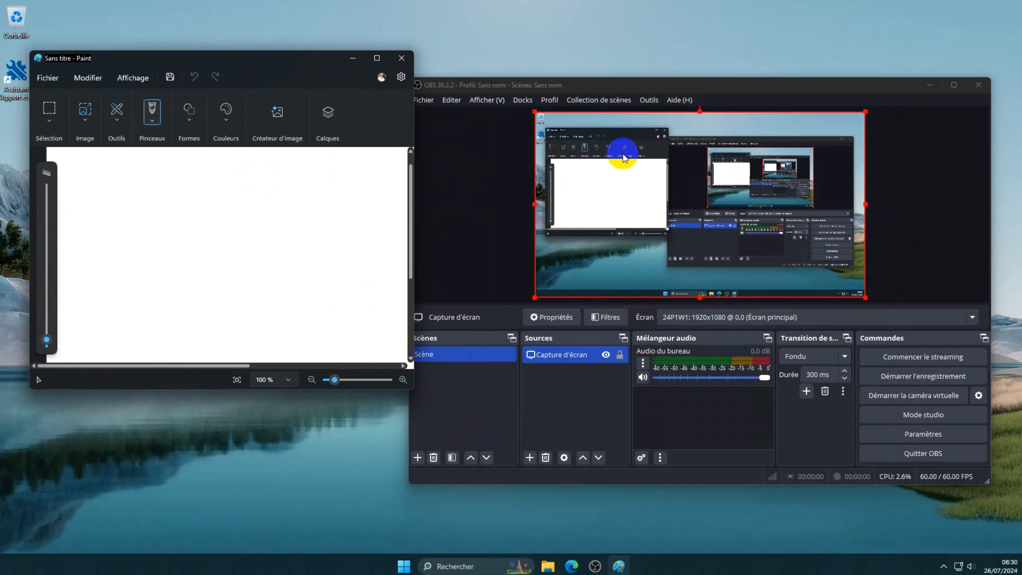
Step: Hide and re-show the Capture d'écran source, then move OBS up-left over Paint
click(605, 355)
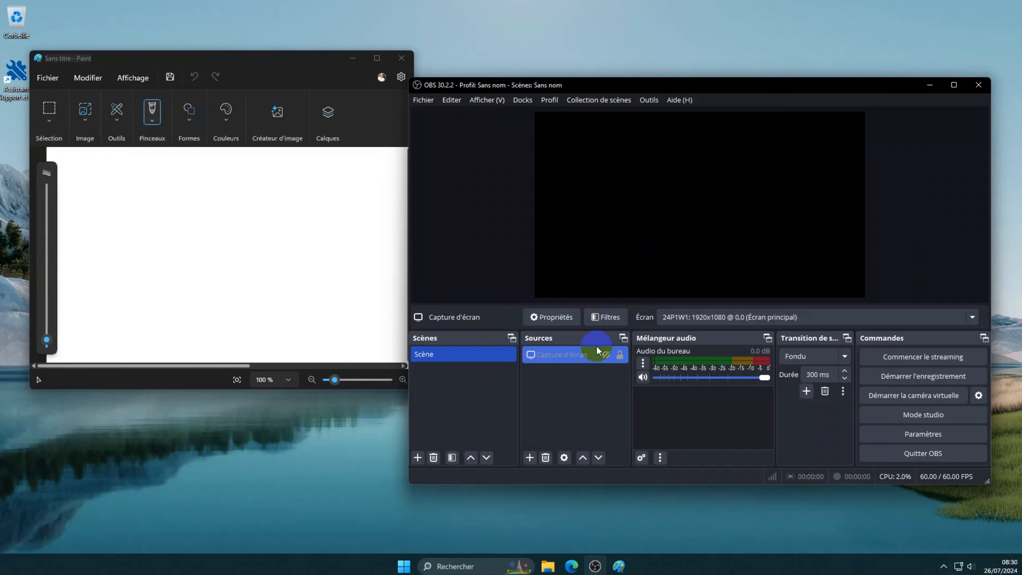
click(605, 354)
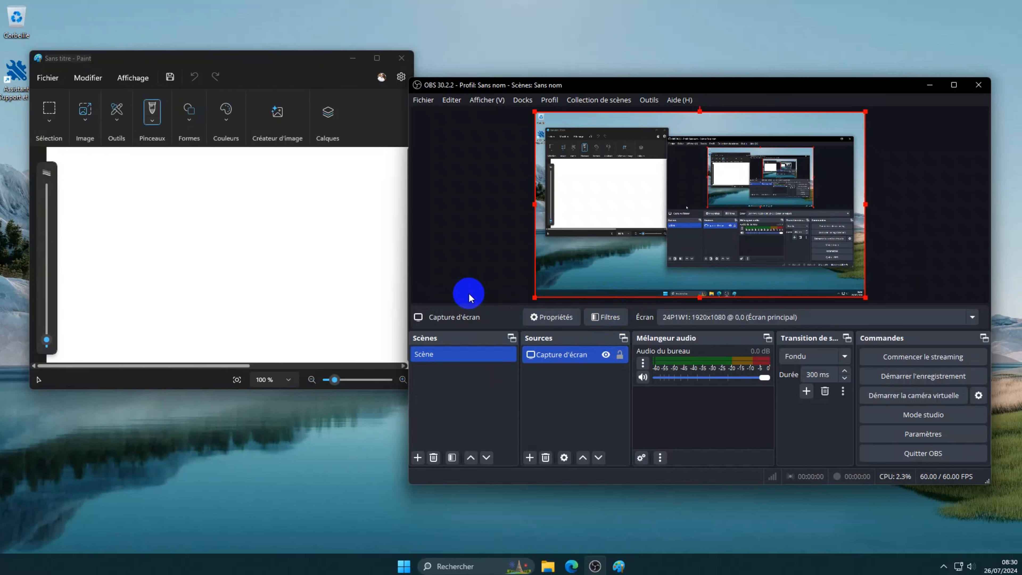
drag(791, 92, 654, 67)
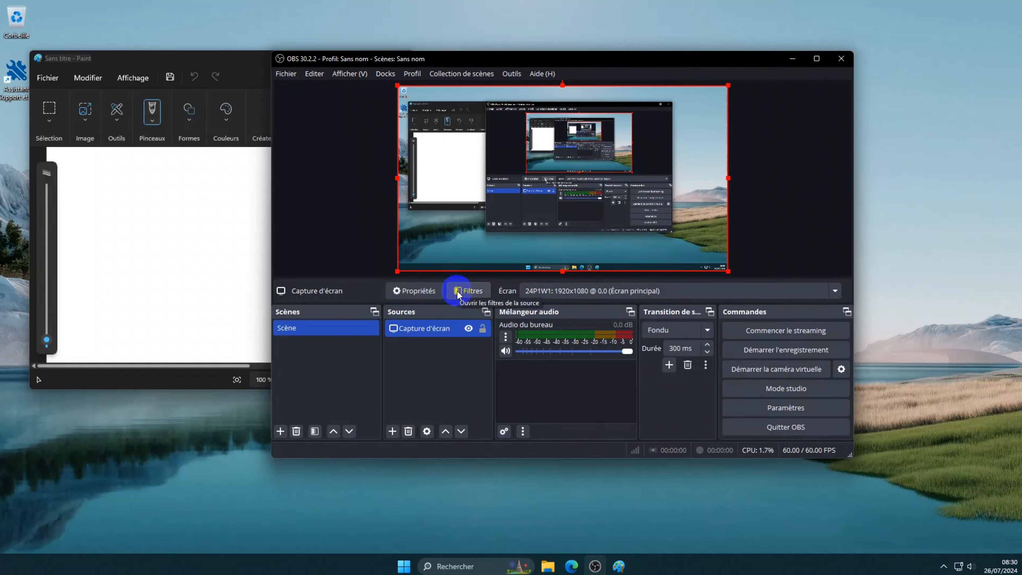
Step: Add a 'Capture audio (sortie)' source on the Par défaut output device
click(393, 435)
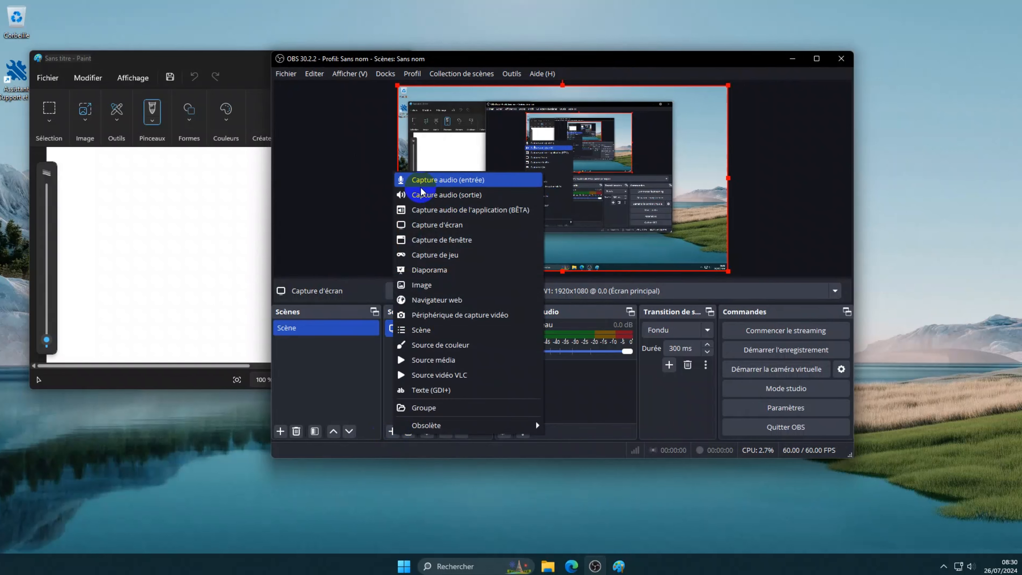
click(471, 197)
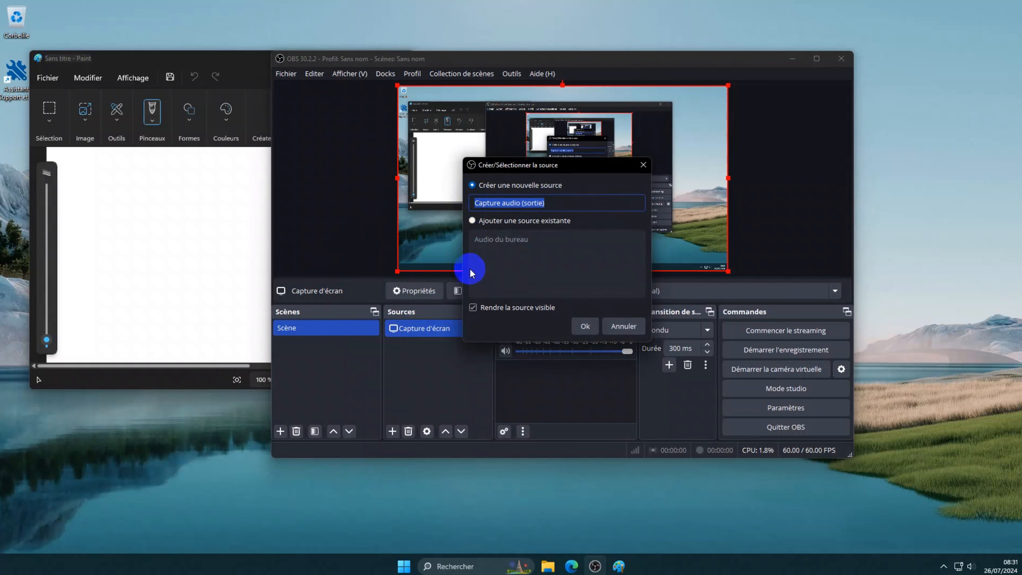
click(584, 326)
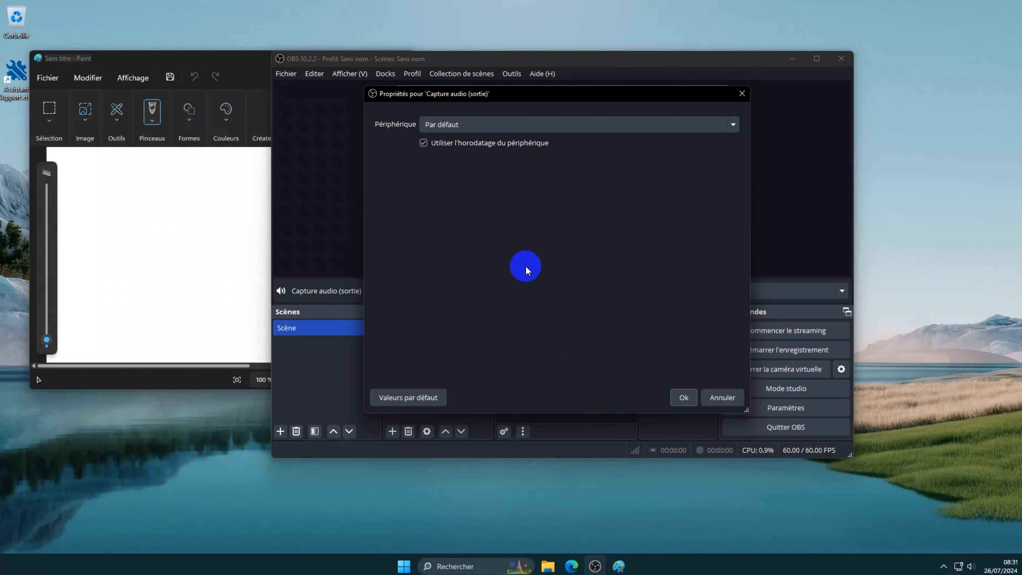
click(685, 396)
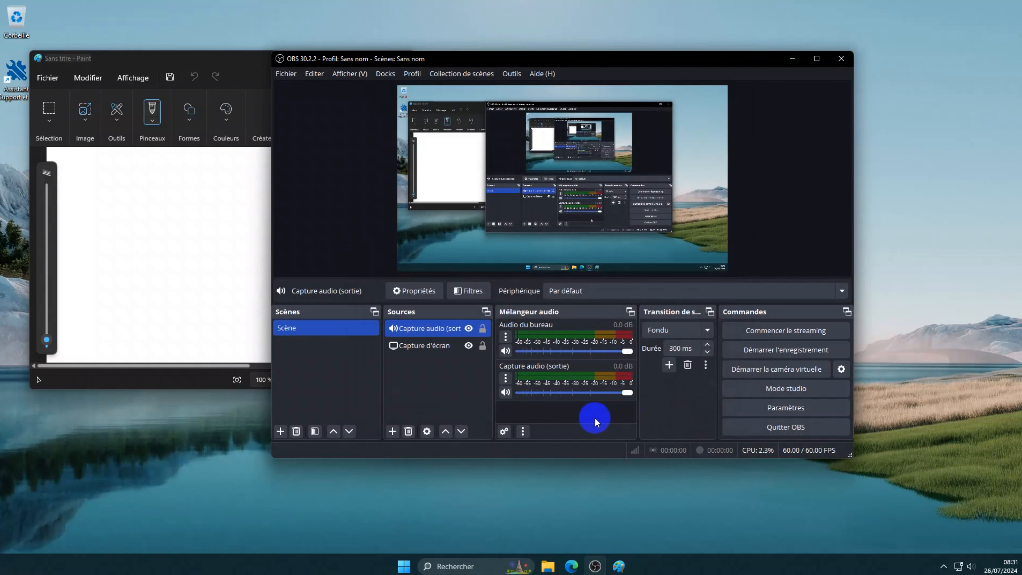
Step: Add a microphone source named 'Capture audio (entrée)' and reset its properties to Valeurs par défaut
click(393, 431)
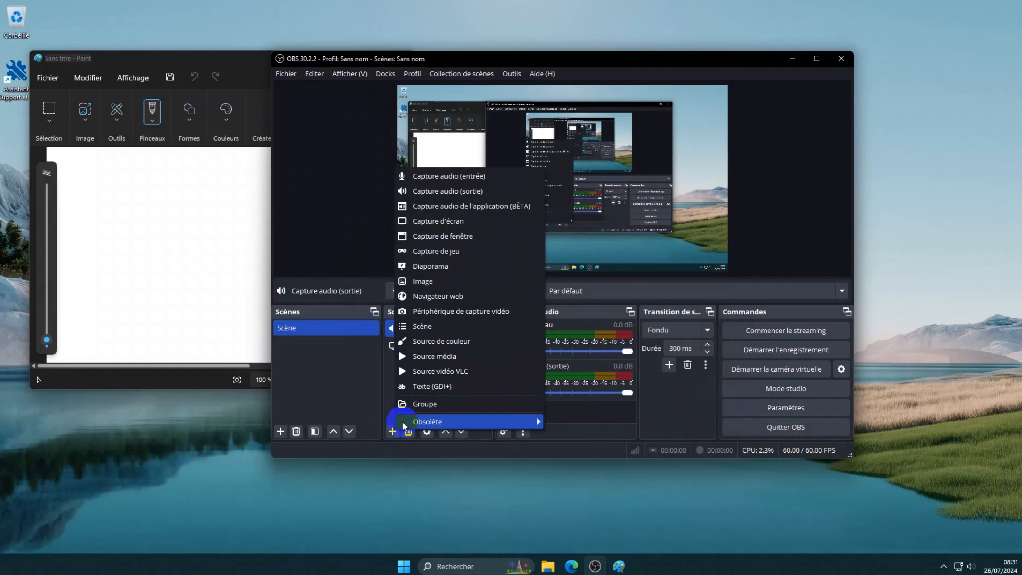
click(445, 175)
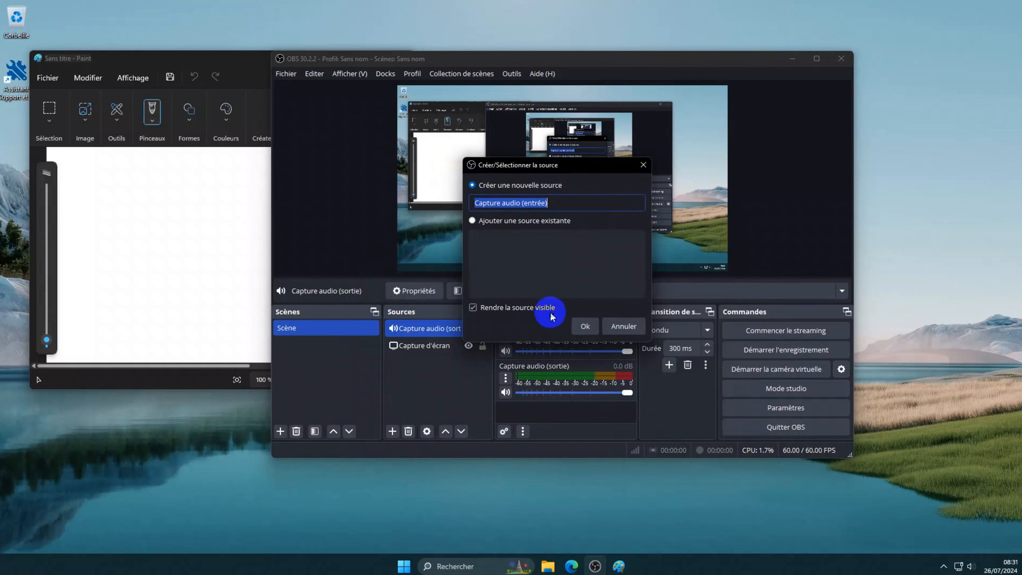
click(584, 326)
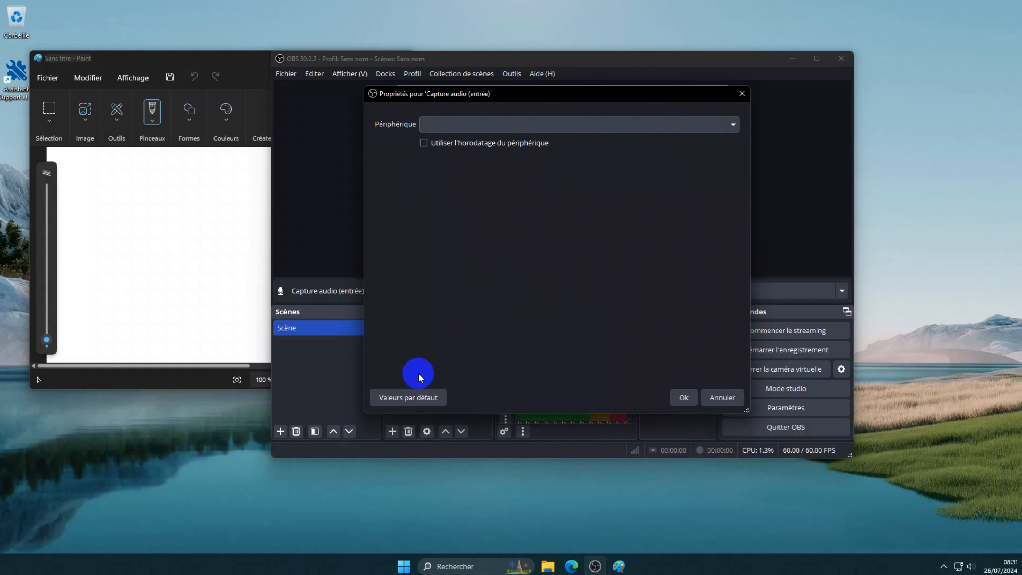
click(401, 395)
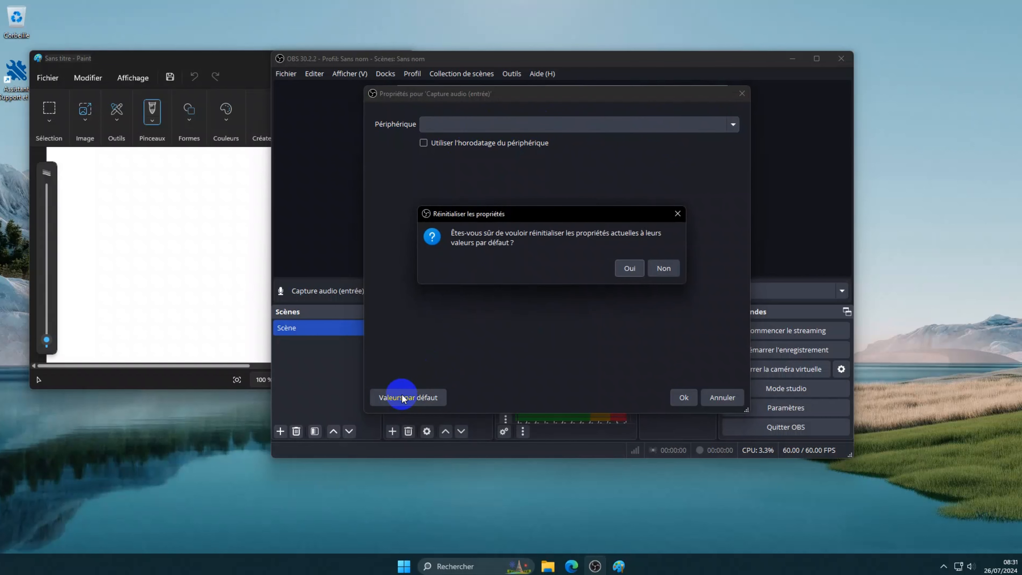
click(635, 268)
click(684, 397)
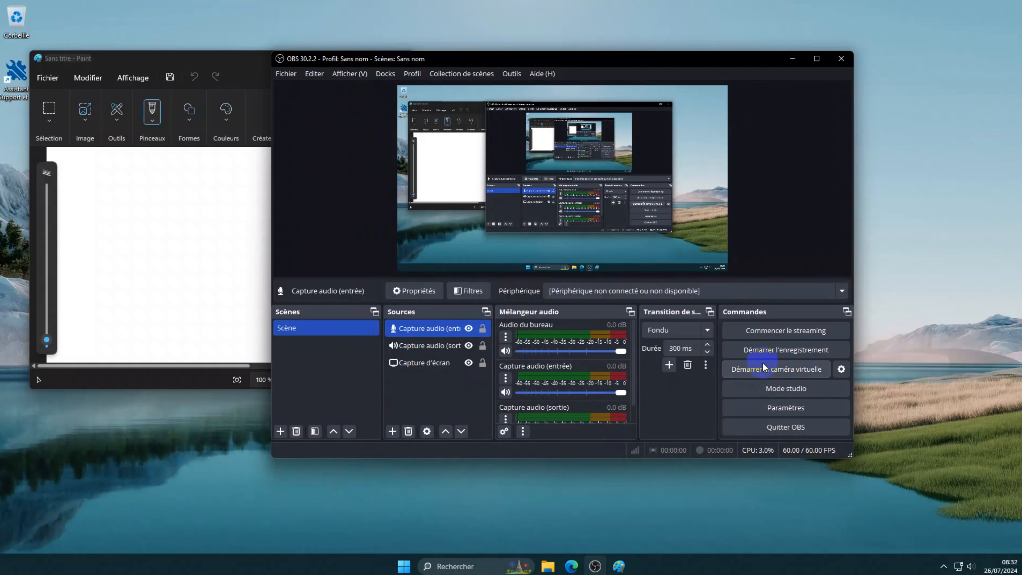
Step: Start a test recording with Démarrer l'enregistrement
click(805, 351)
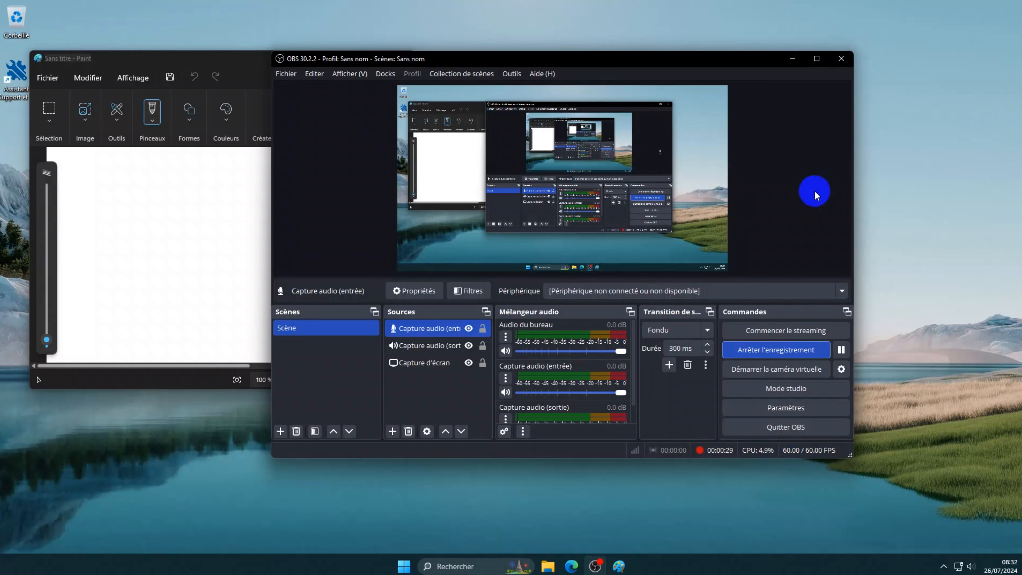
Step: Minimize OBS, maximize Paint, scribble a freehand pencil shape, then close Paint without saving
click(793, 59)
drag(283, 67, 530, 55)
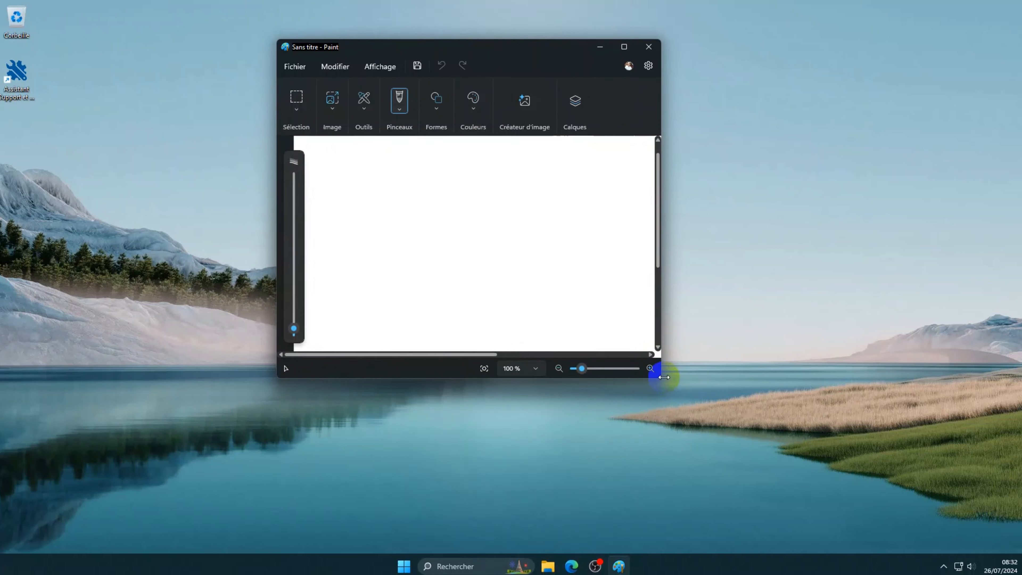
drag(660, 366, 973, 417)
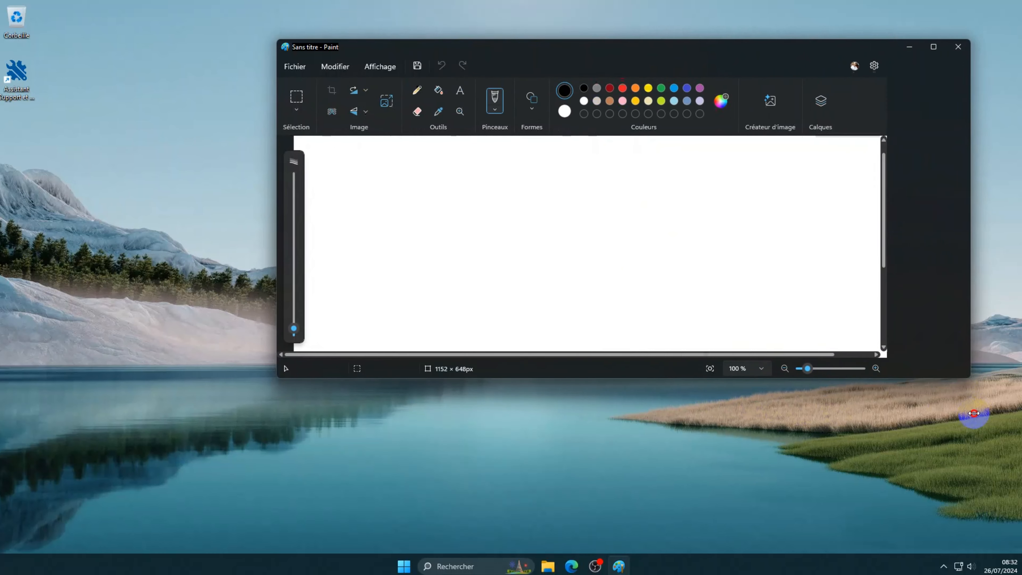
click(934, 47)
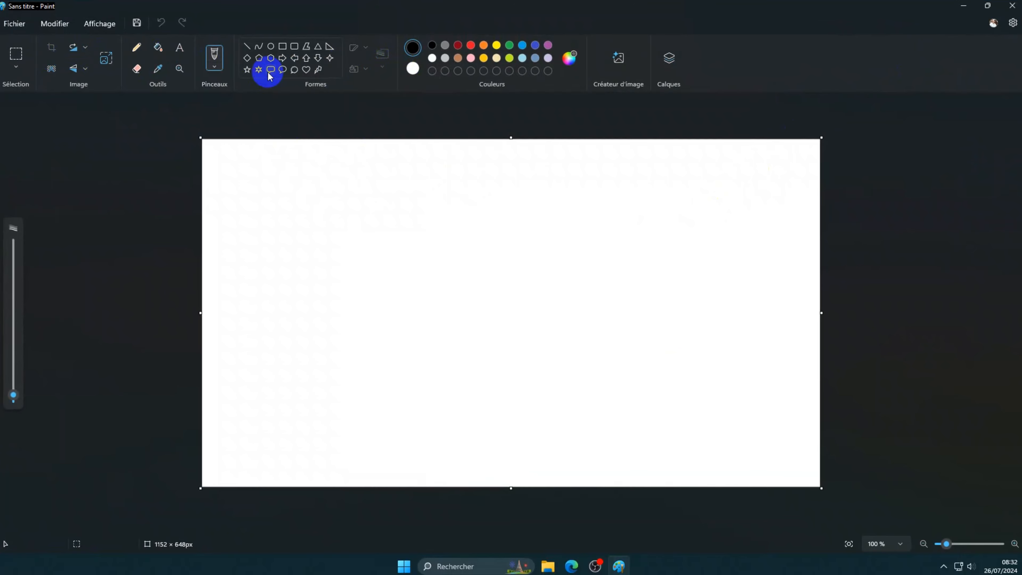
click(136, 47)
mouse_move(613, 241)
mouse_down()
mouse_move(622, 440)
mouse_move(361, 286)
mouse_move(549, 219)
mouse_up()
click(1012, 8)
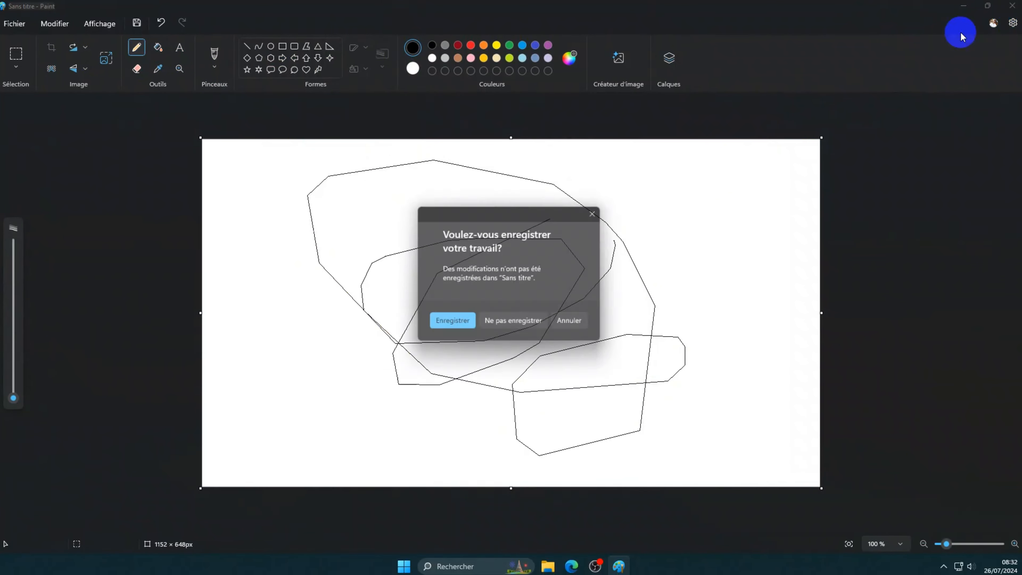
click(517, 326)
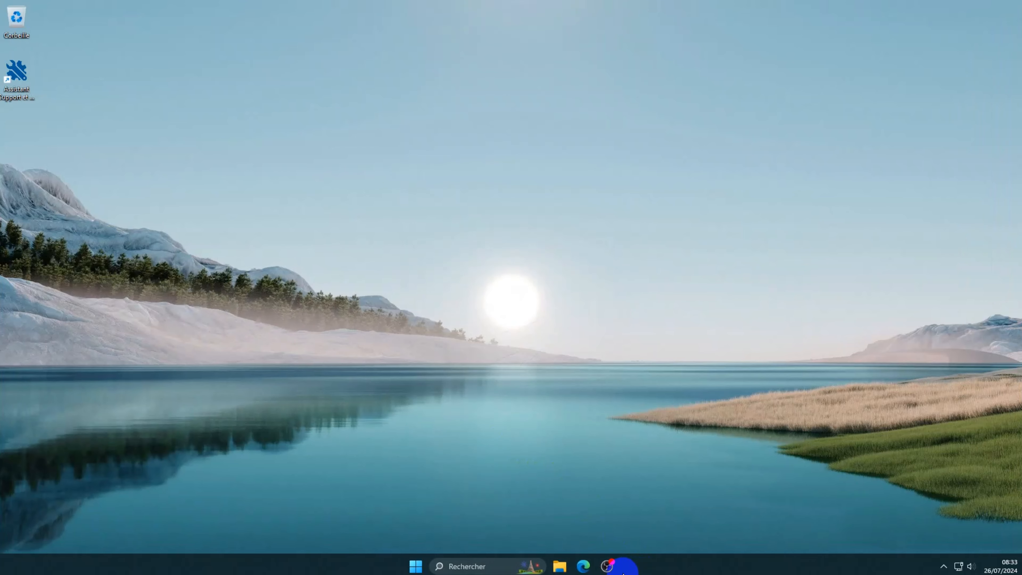
click(607, 566)
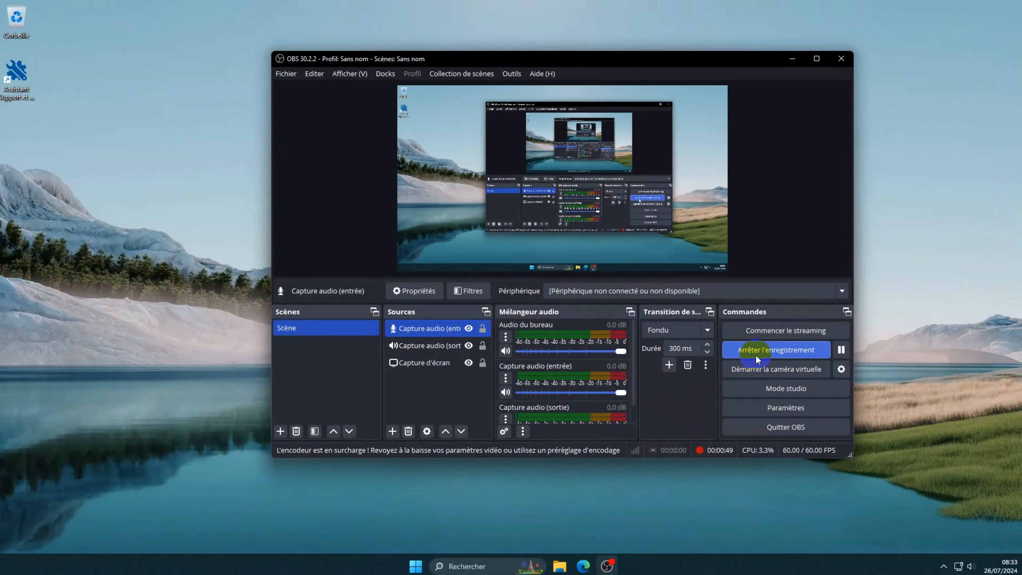
click(765, 352)
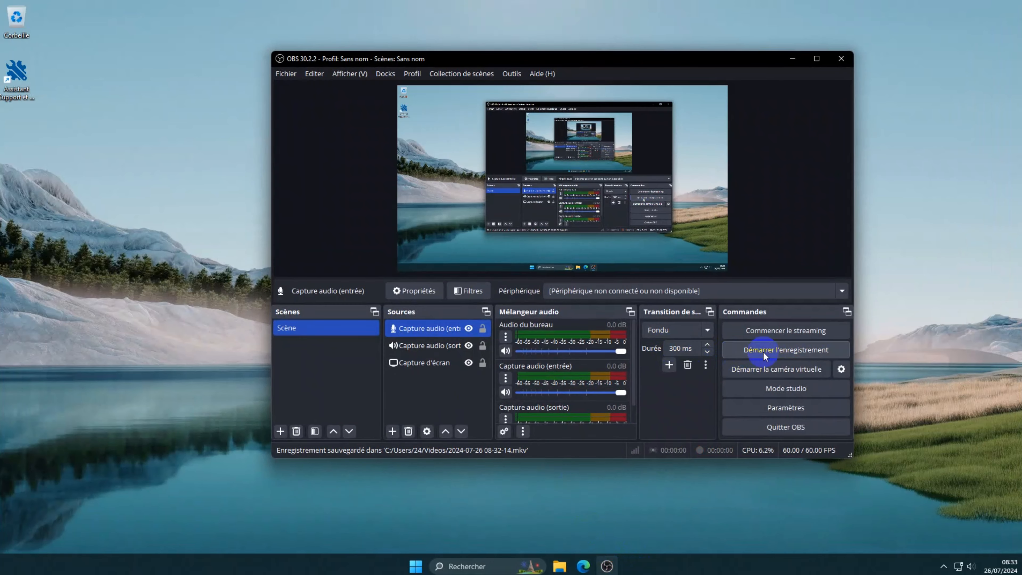
click(792, 58)
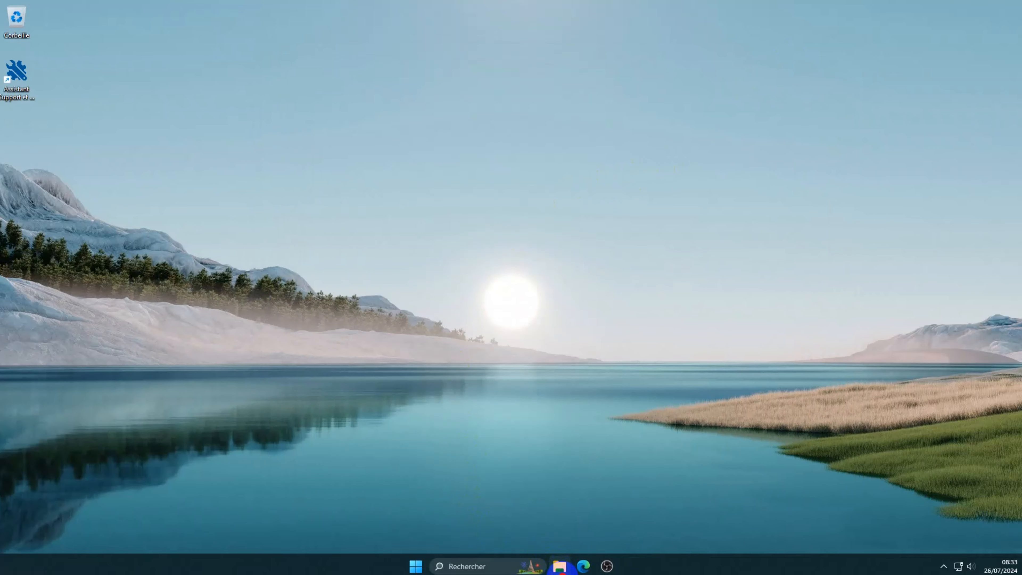
click(559, 566)
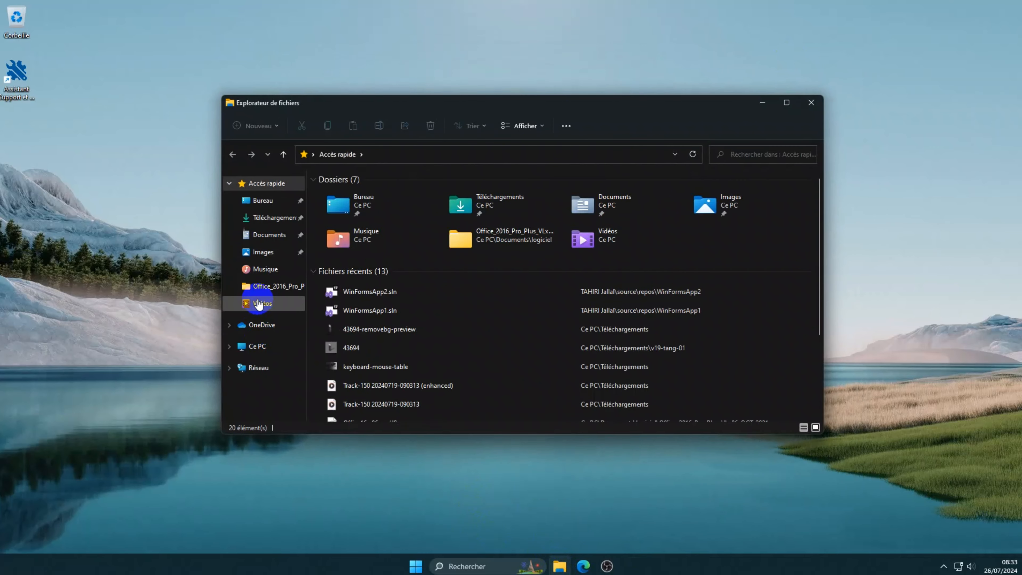
click(261, 302)
click(405, 203)
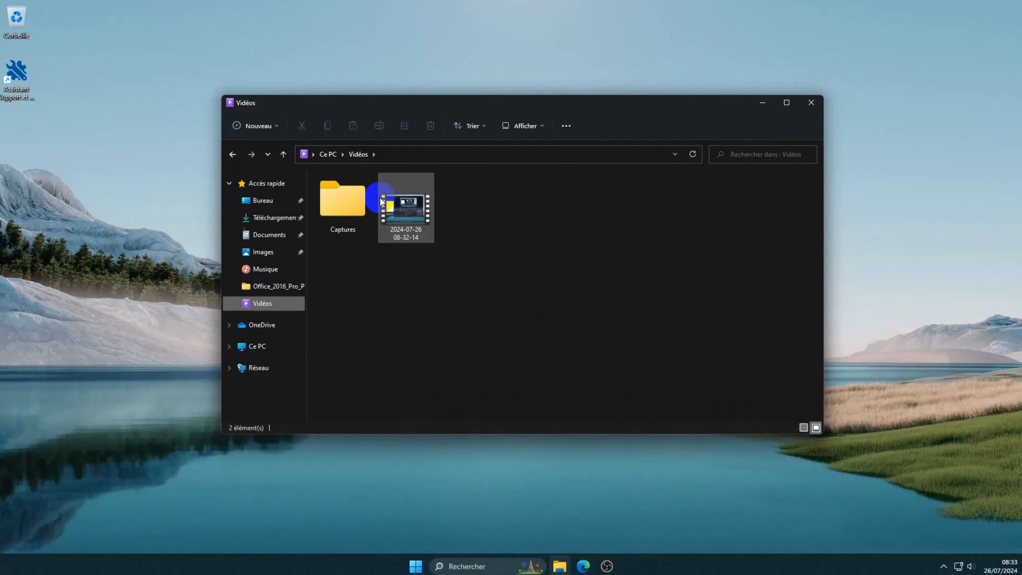
double_click(410, 204)
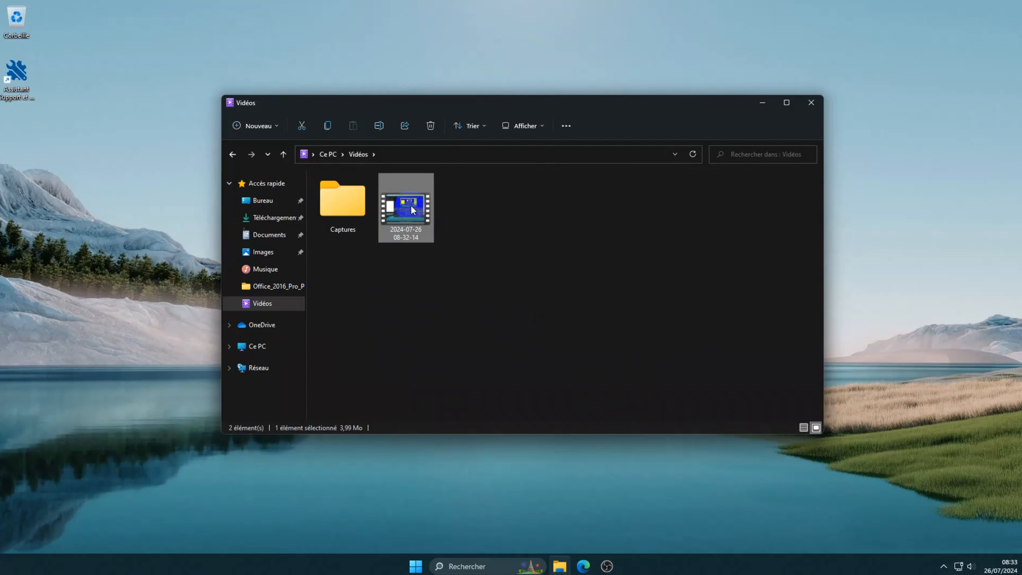
click(460, 257)
click(541, 403)
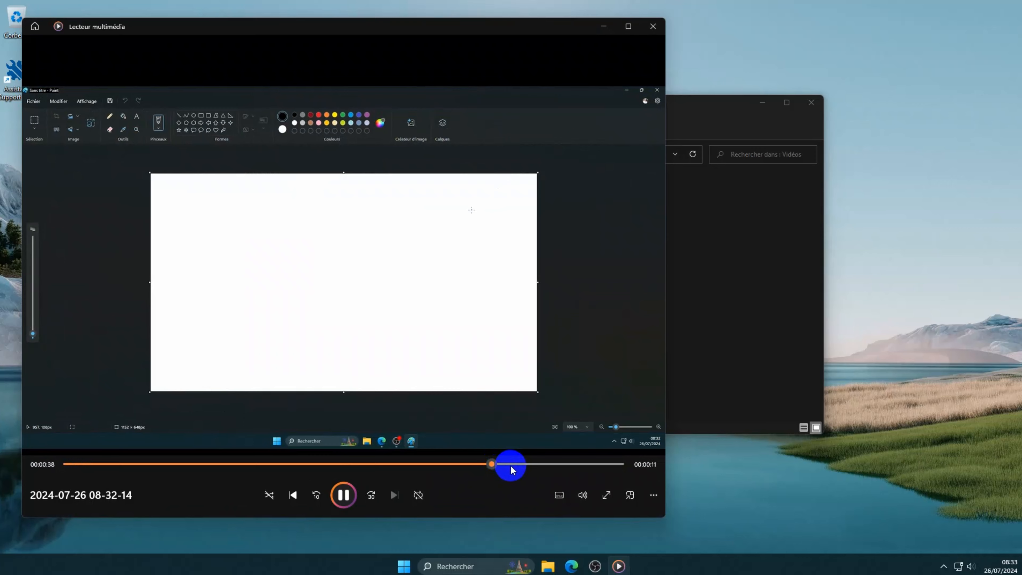
Step: Scrub through the recording, then close the media player and File Explorer
drag(511, 466, 563, 466)
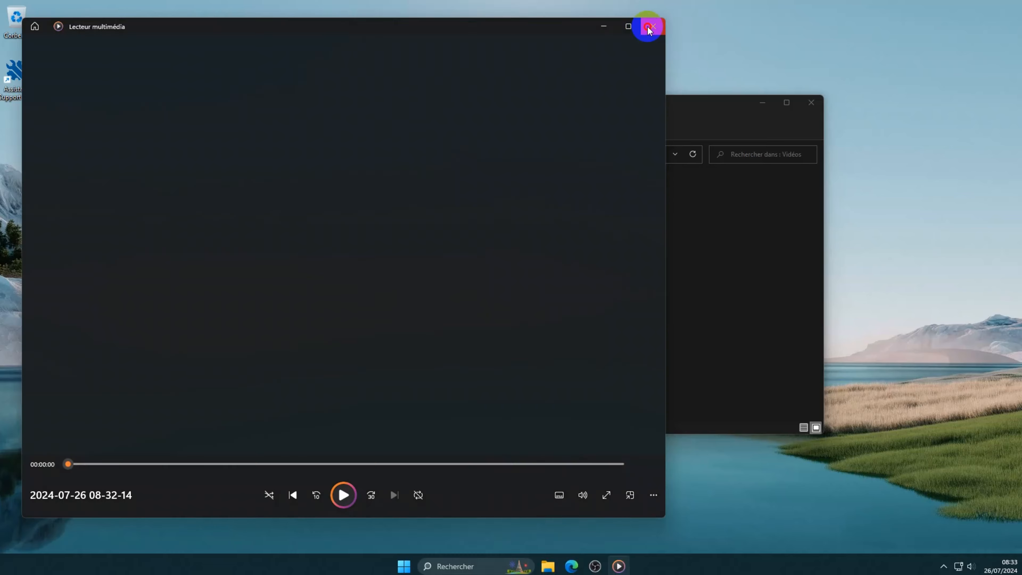
click(647, 26)
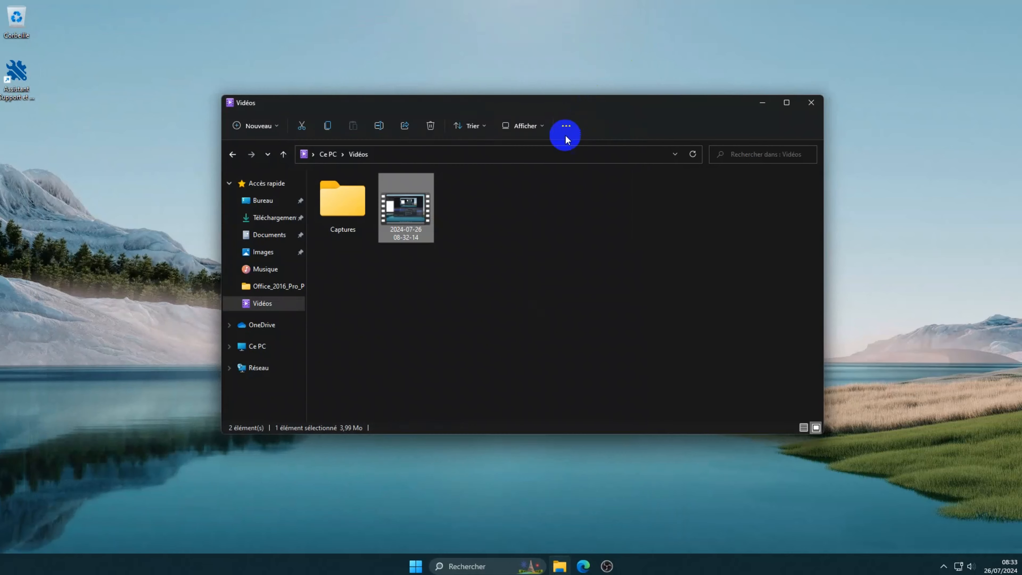
click(809, 102)
Step: Bring OBS forward and go to the Raccourcis clavier page of Paramètres
click(597, 567)
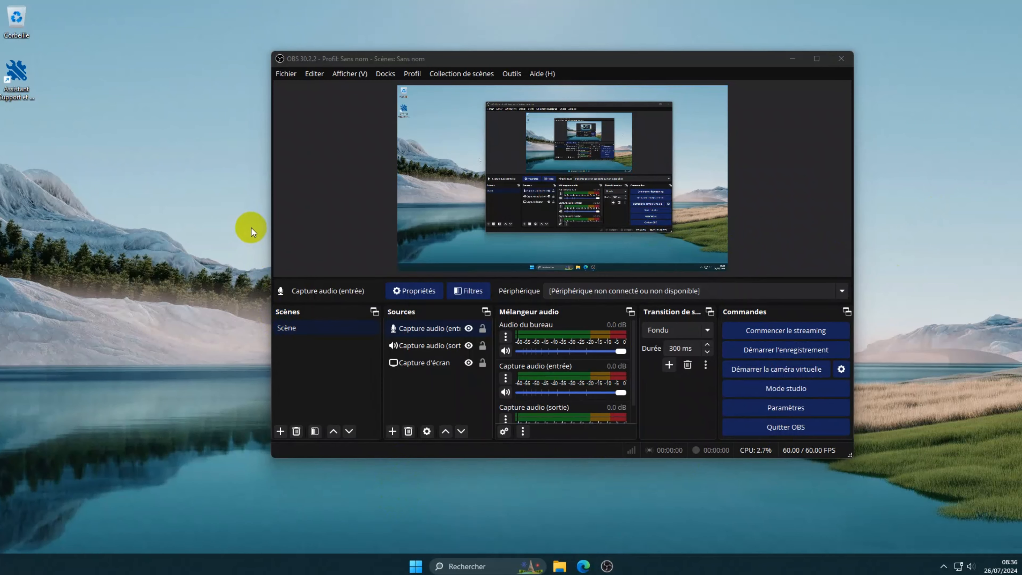
click(281, 74)
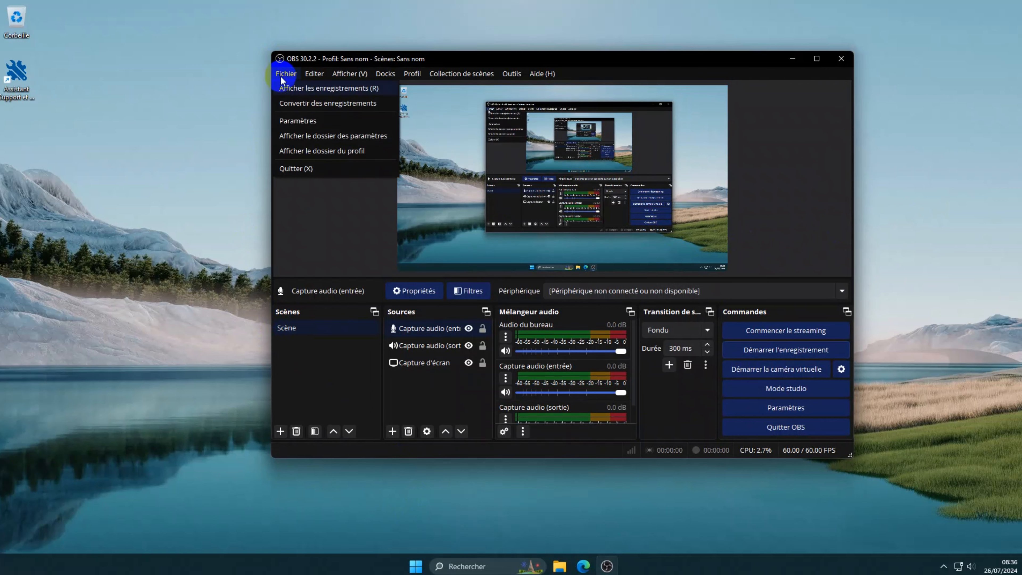
click(307, 119)
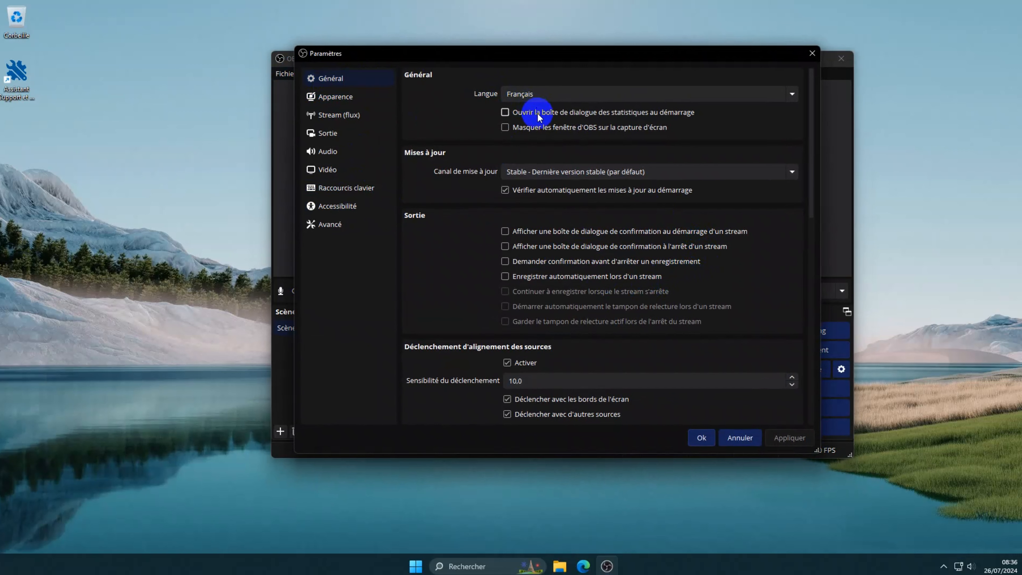
click(335, 98)
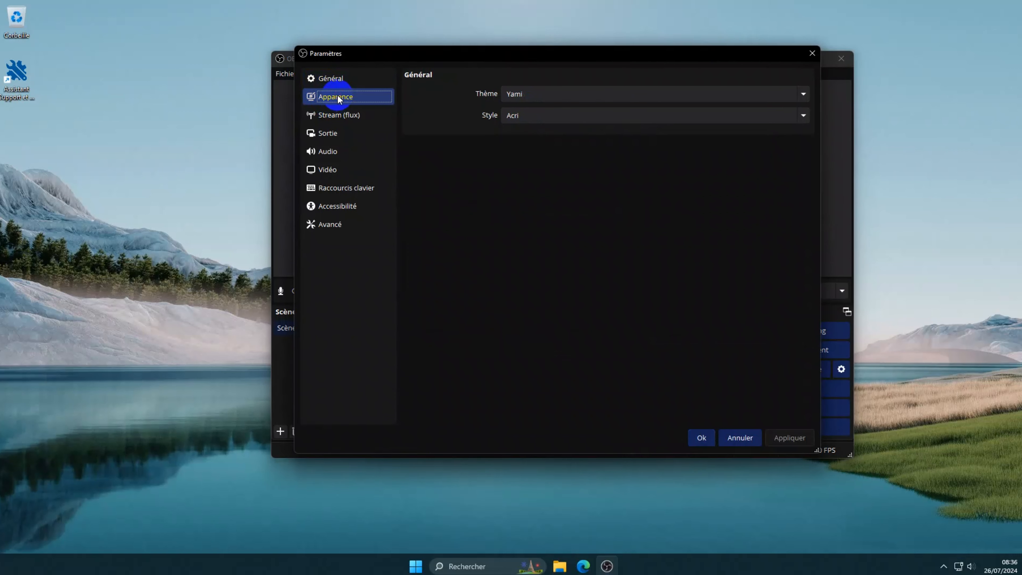
click(352, 115)
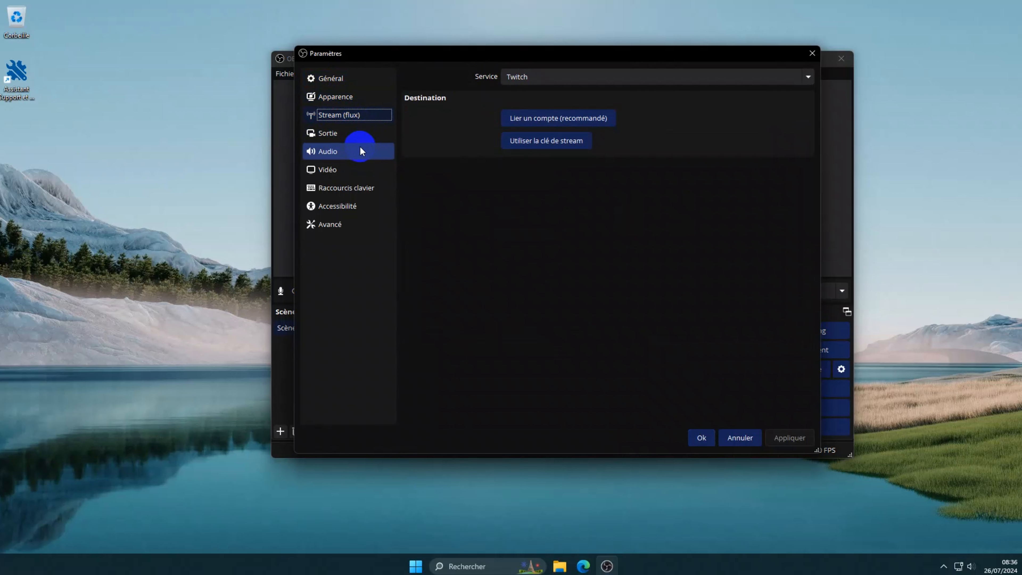
click(334, 190)
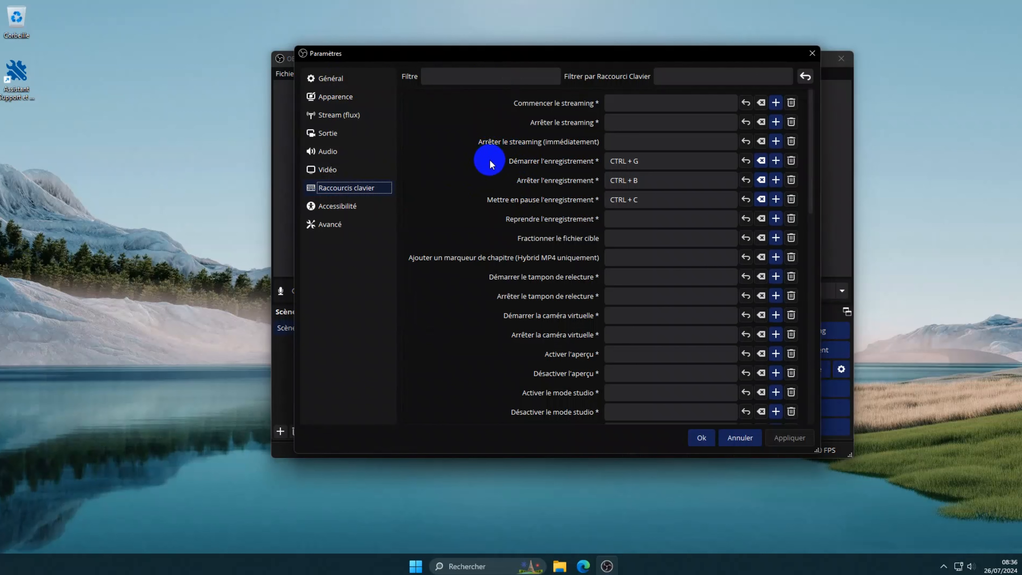
Step: Assign CTRL + X to Reprendre l'enregistrement and apply the settings
click(651, 162)
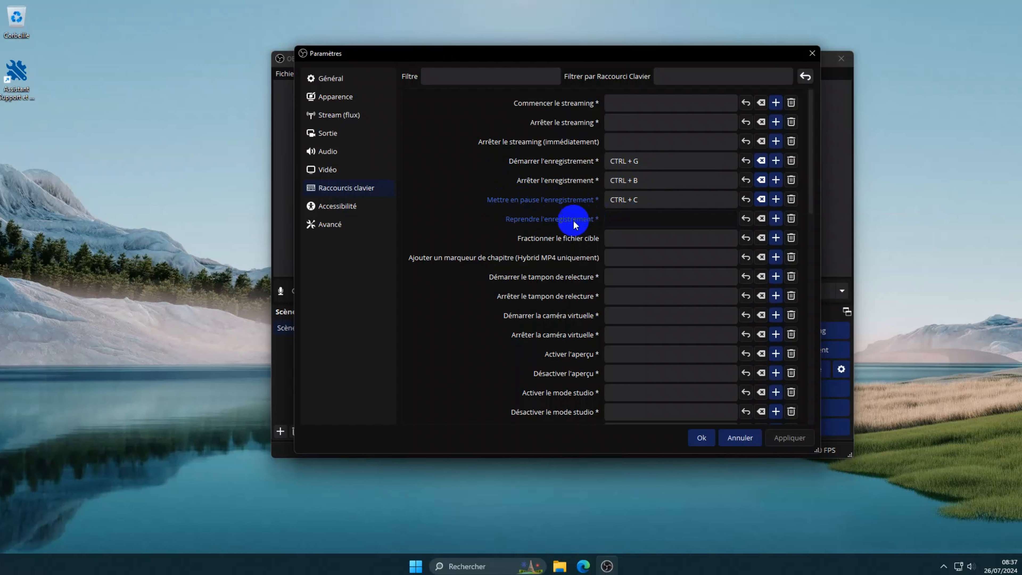
key(ctrl)
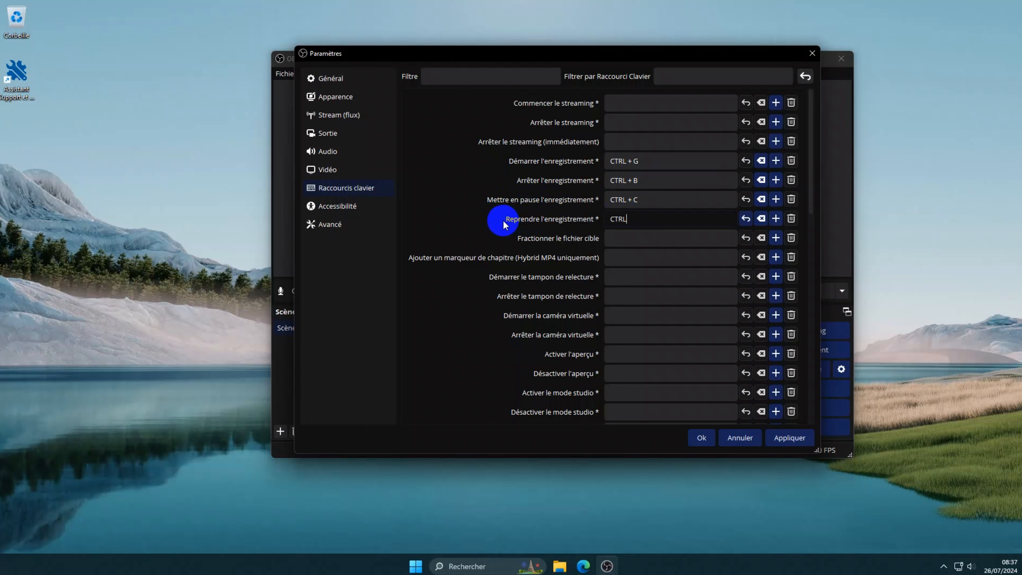
key(ctrl+x)
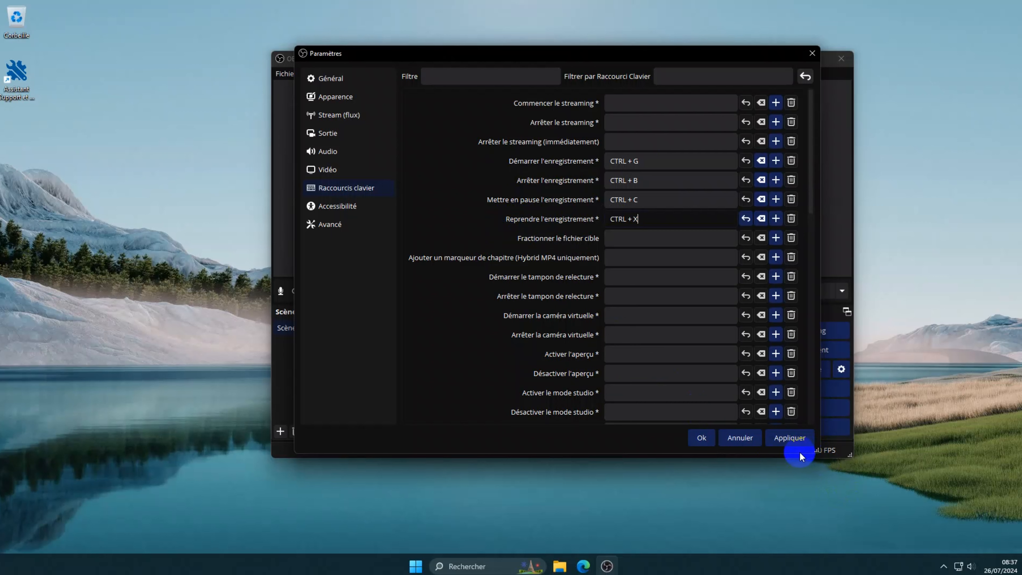
click(791, 437)
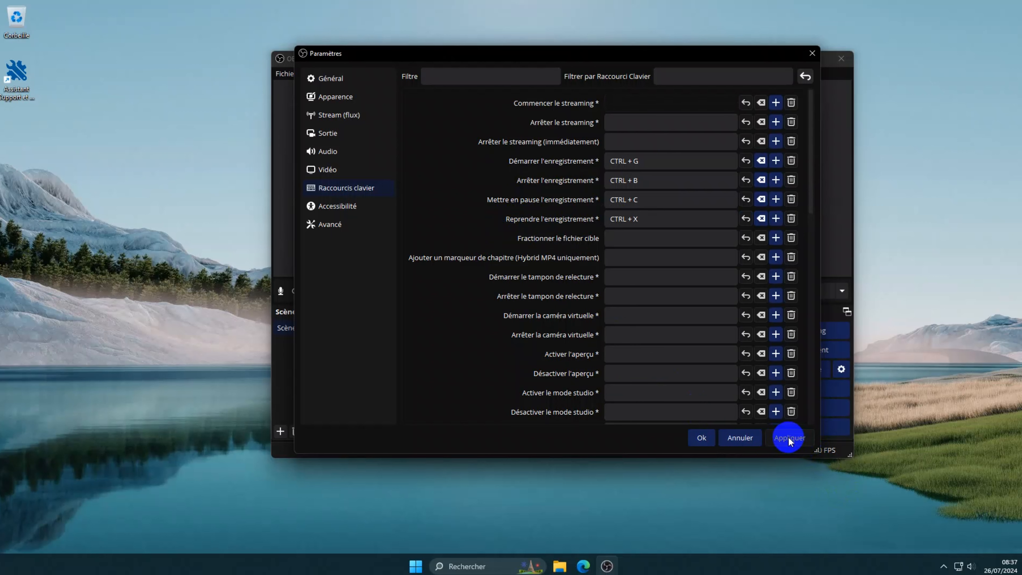
click(701, 438)
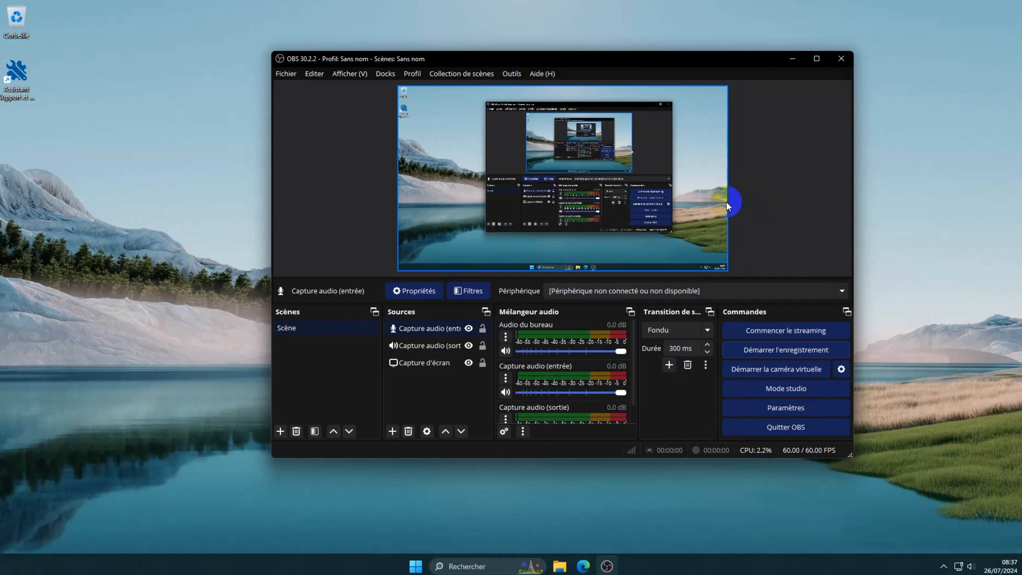
key(F9)
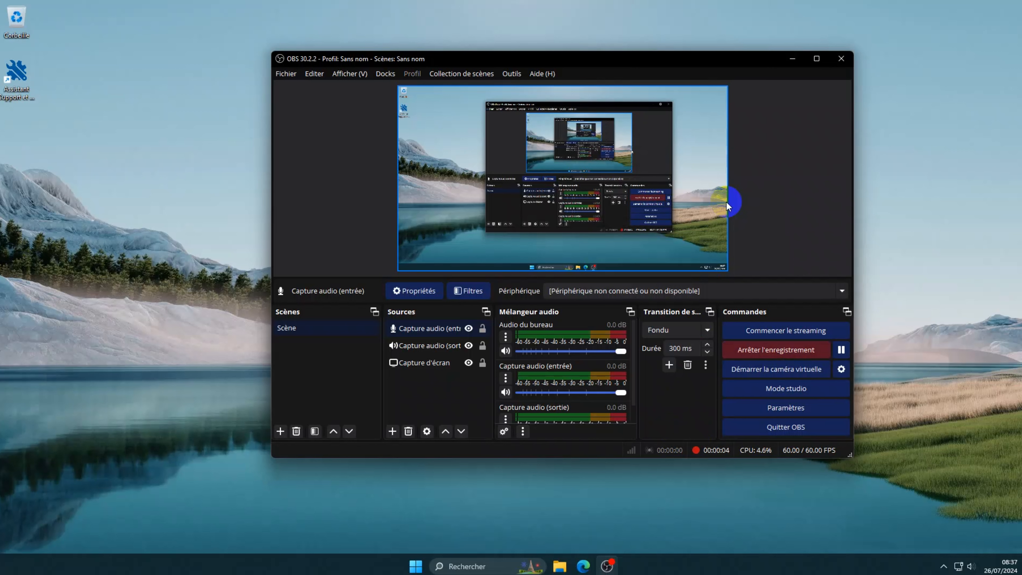
key(F10)
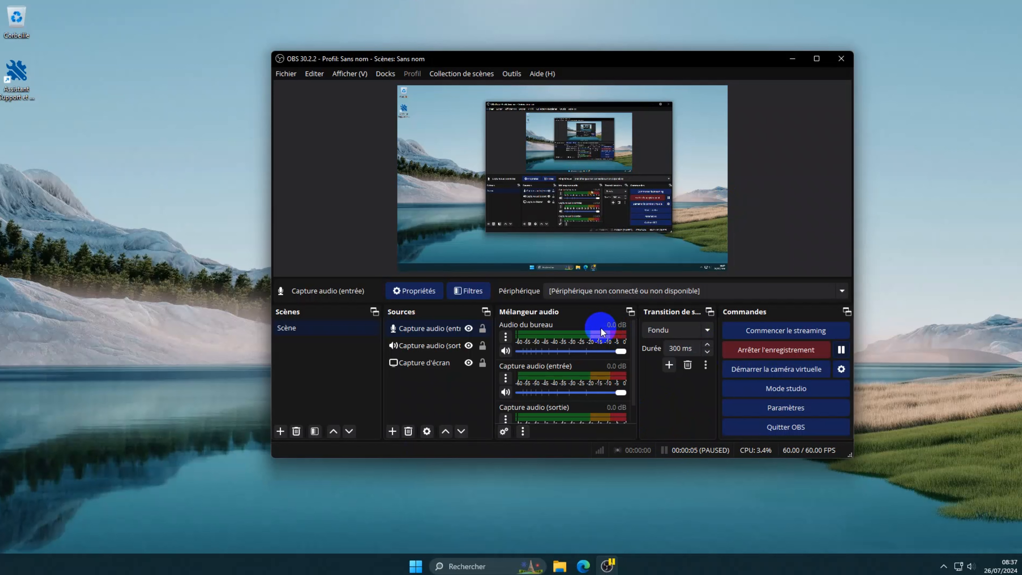
key(F10)
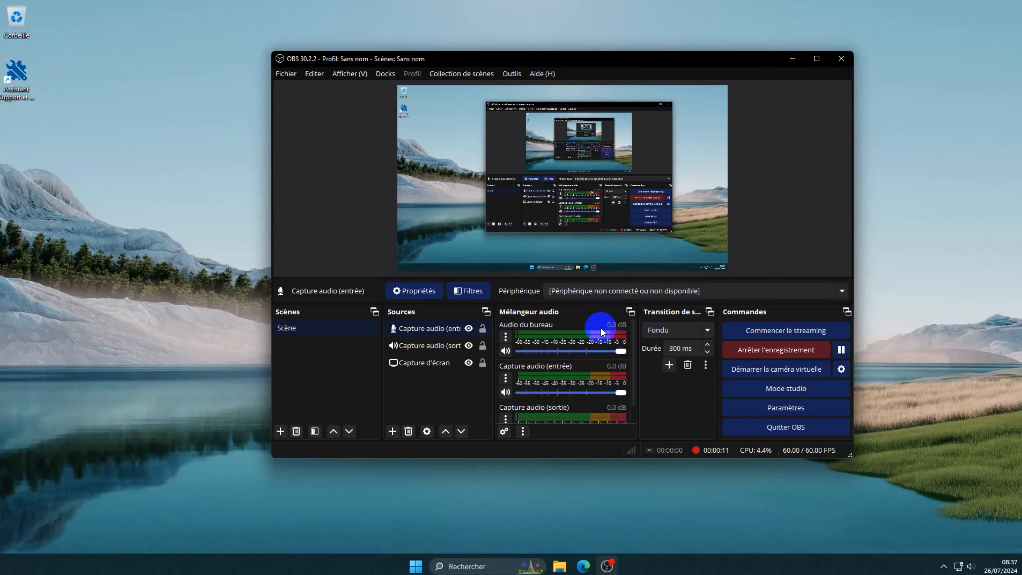
key(F9)
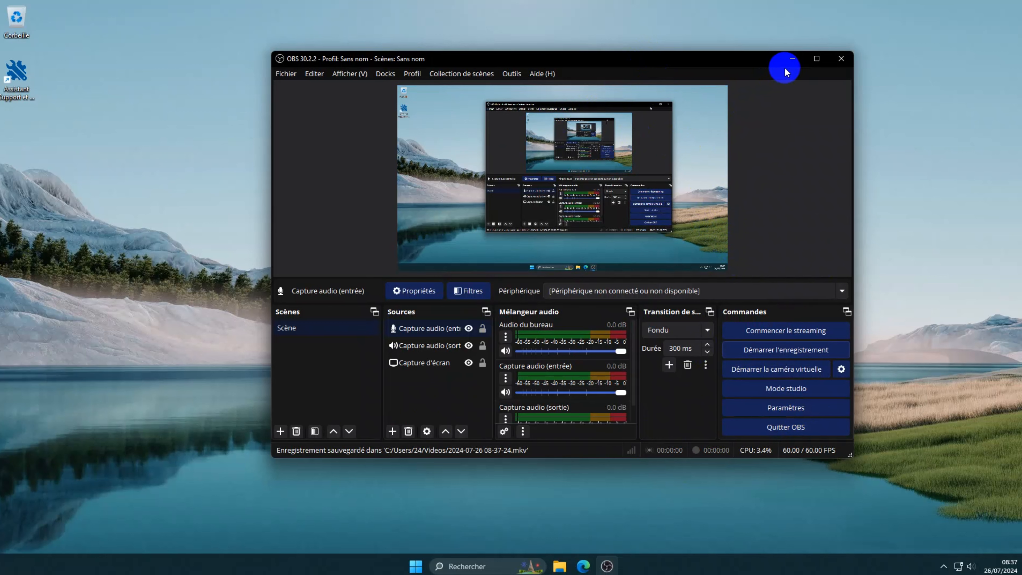
Step: Minimize OBS and preview its window thumbnail from the taskbar icon
click(793, 60)
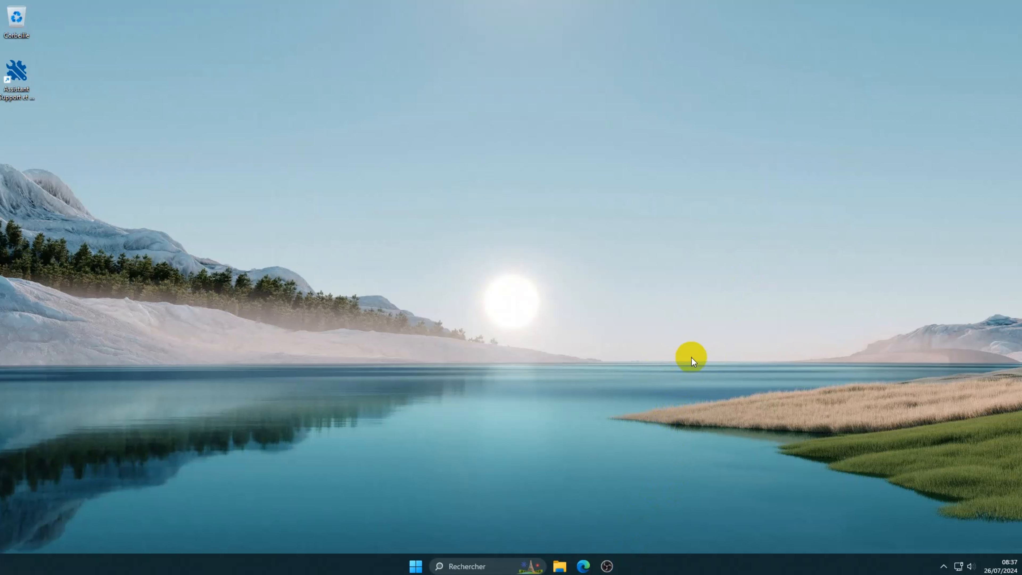
click(607, 567)
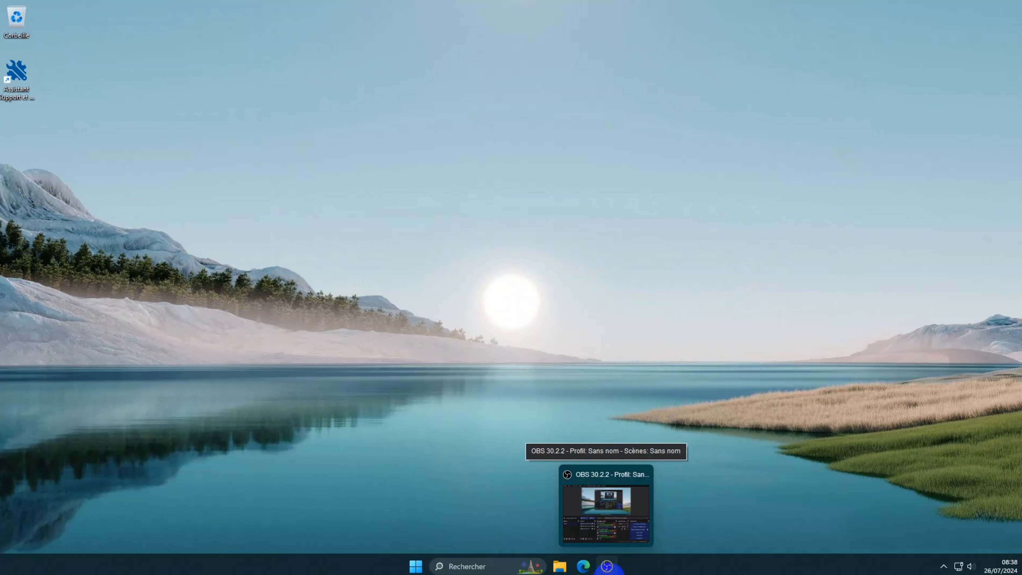